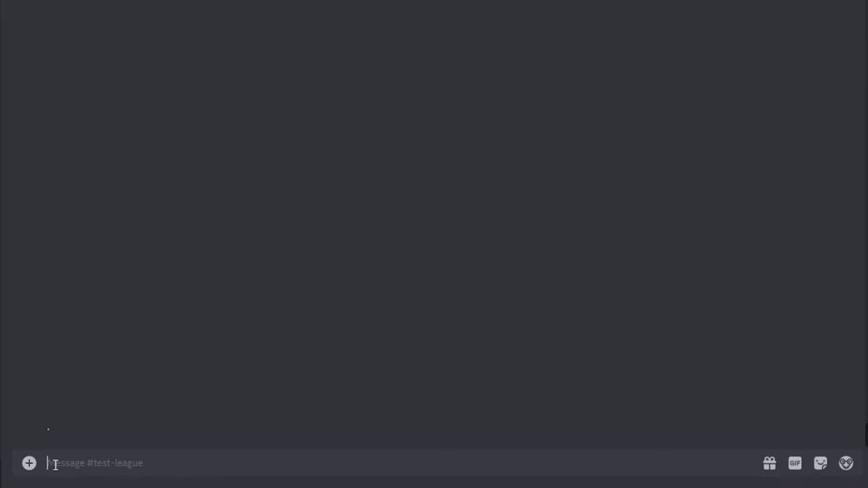
- Run /create_prepdoc with your e-mail address in the email option
text(/create)
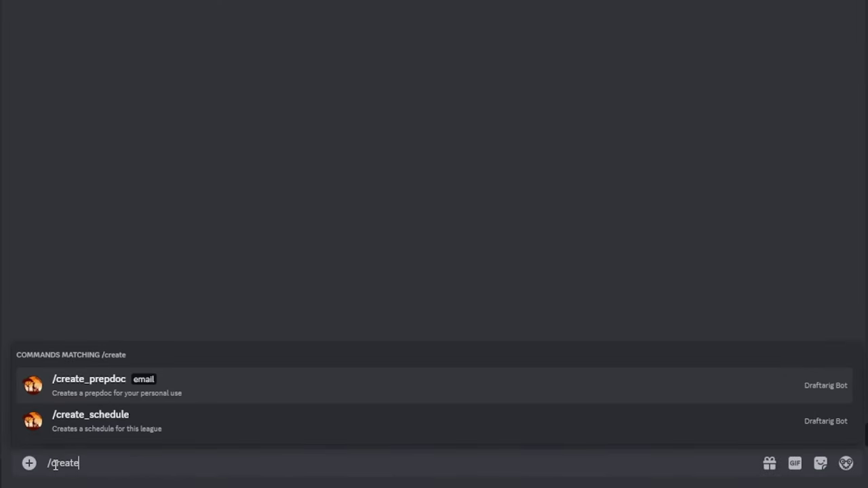
key(Tab)
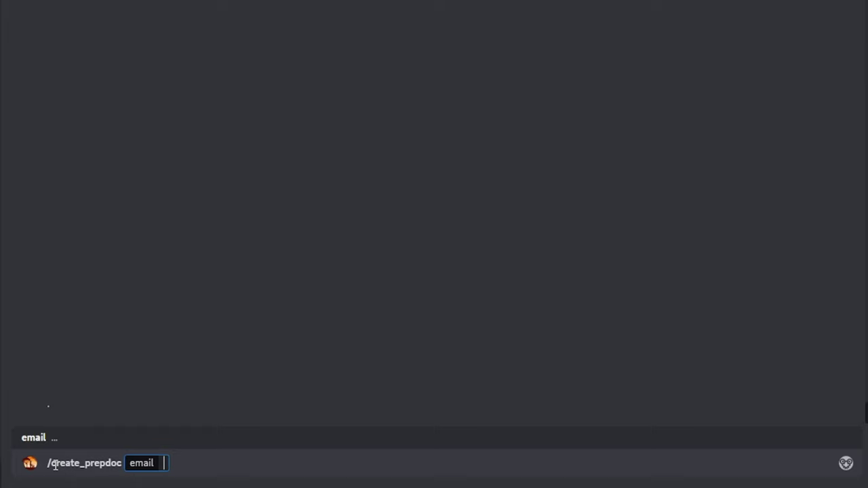
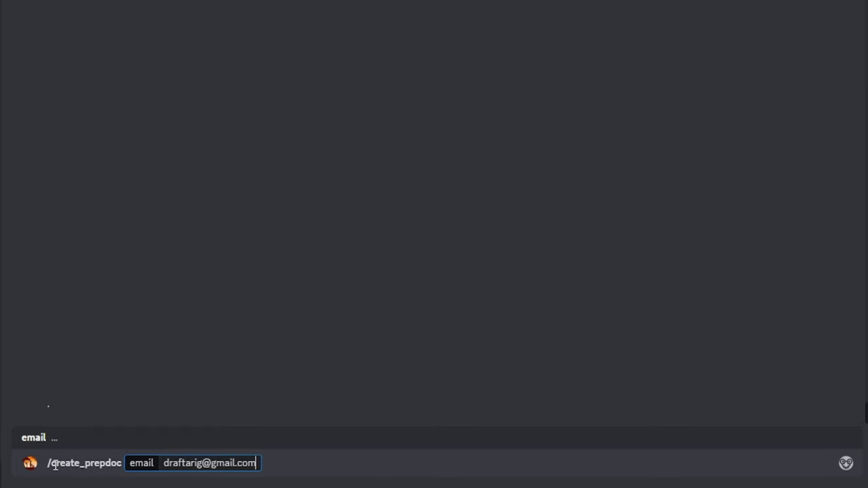
key(Return)
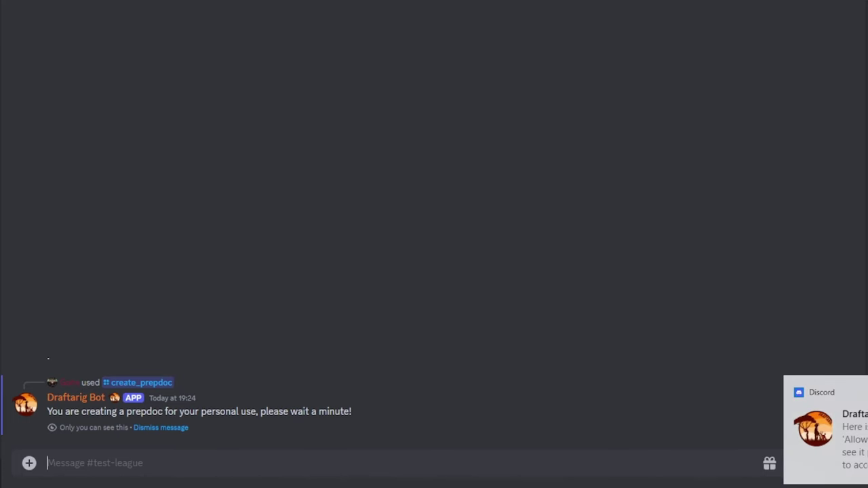
- Open the prepdoc from the bot's link, allow external data access, and accept ownership via Share
click(824, 427)
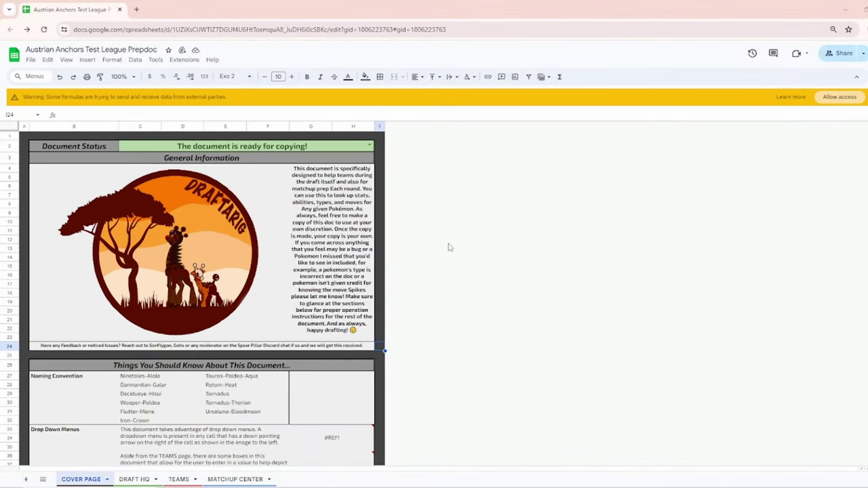
click(839, 97)
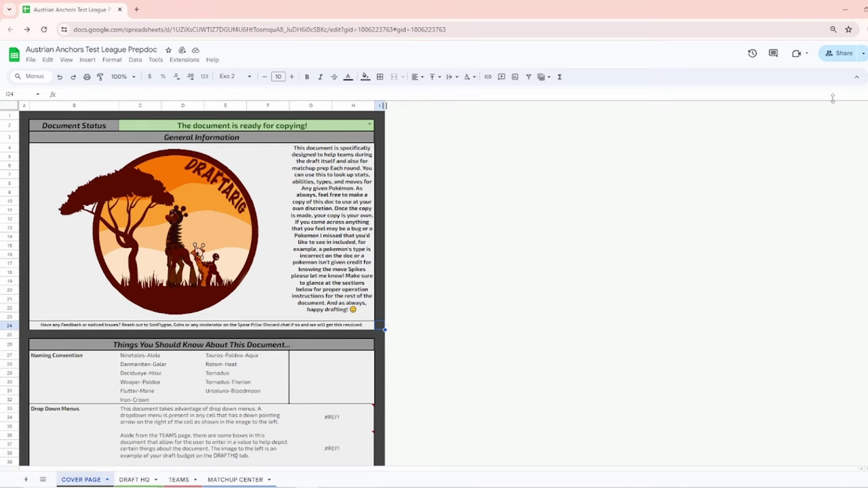
click(843, 54)
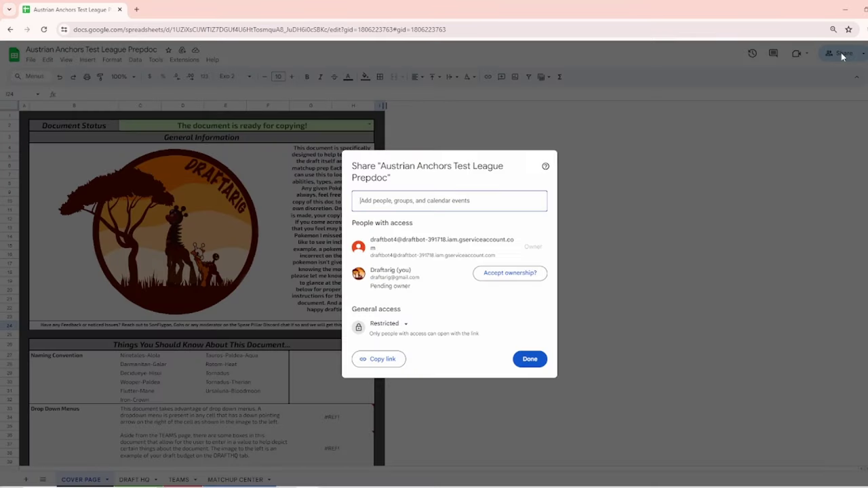
click(508, 275)
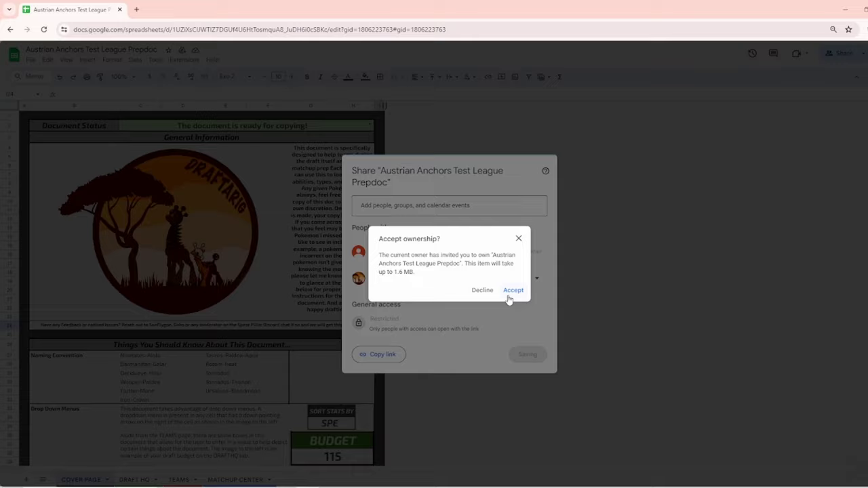
click(511, 293)
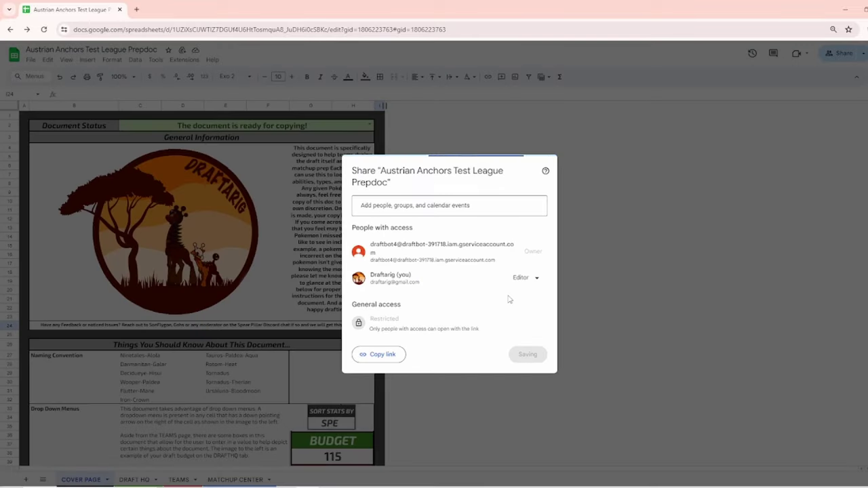
click(529, 354)
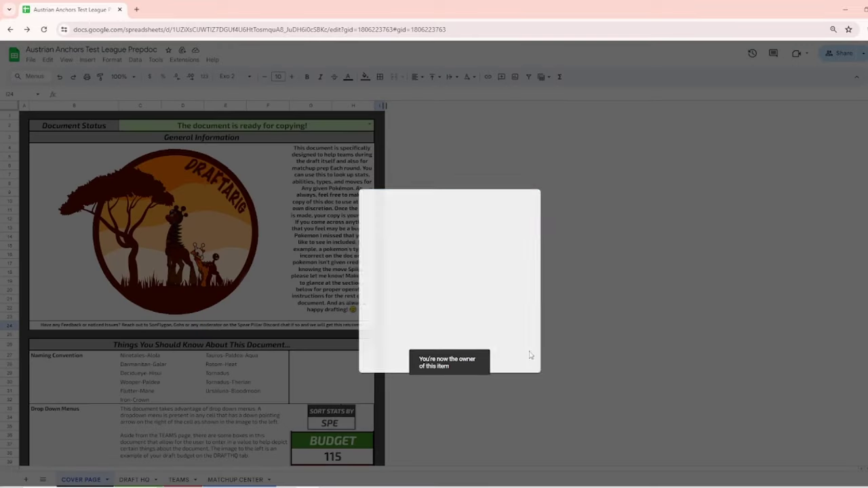
- Reload the prepdoc and browse the DRAFT HQ, TEAMS and MATCHUP CENTER sheets
click(44, 29)
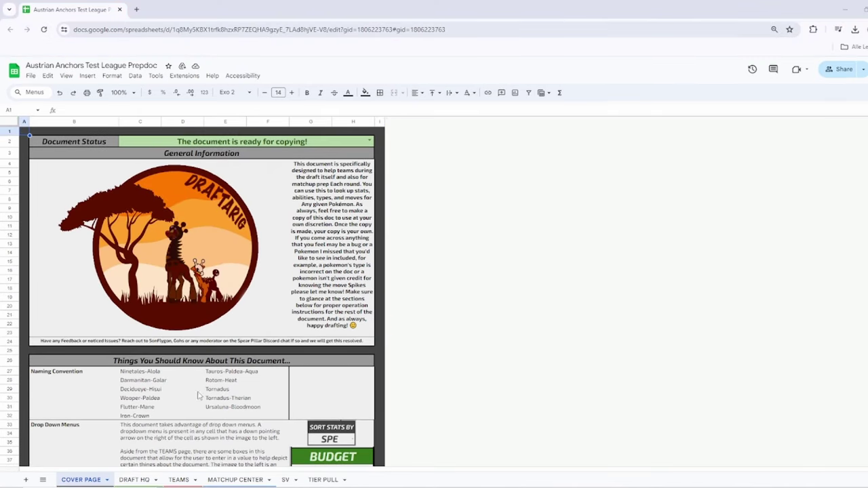
click(134, 480)
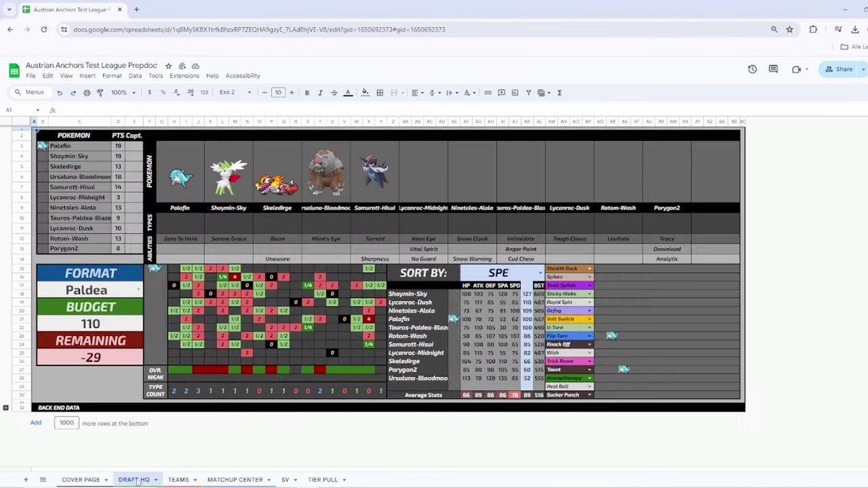
click(178, 479)
click(239, 480)
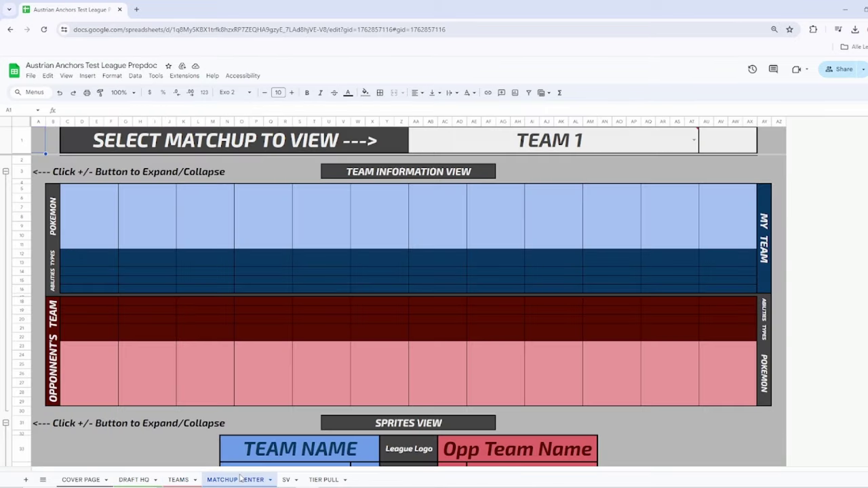
- Choose Austrian Anchors vs. Detroit in the TEAM 1 dropdown and review the sections below
click(694, 140)
click(520, 160)
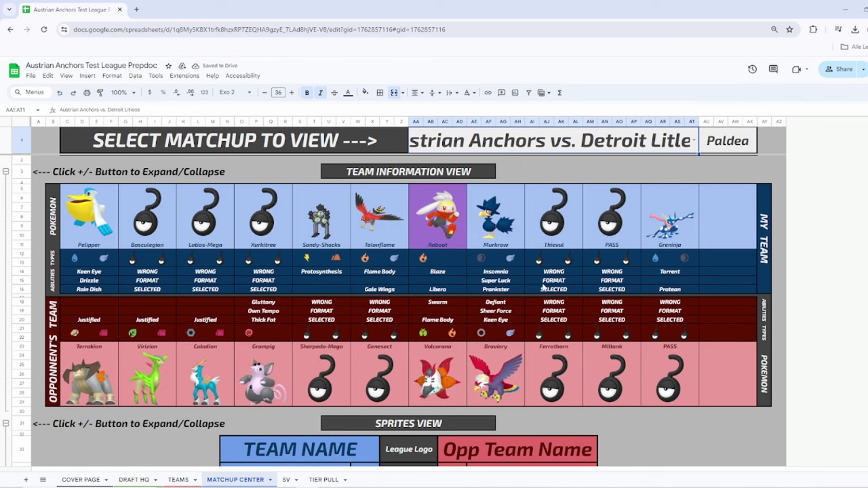
scroll(410, 299, down, 6)
scroll(410, 300, down, 8)
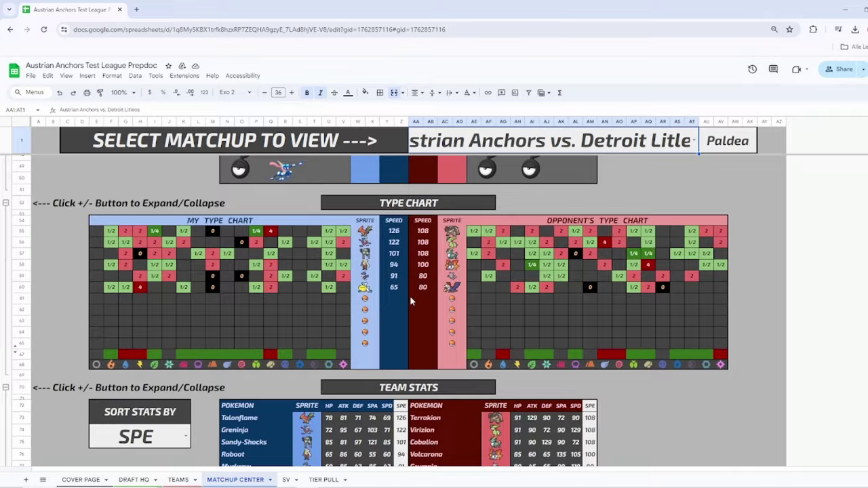
scroll(410, 296, down, 5)
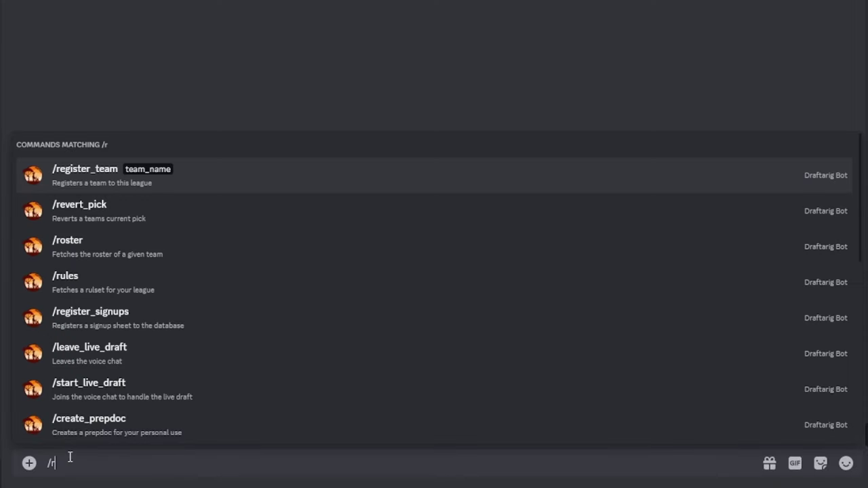
- Request the Season and Trades ruleset from the bot with /rules
text(s)
key(Tab)
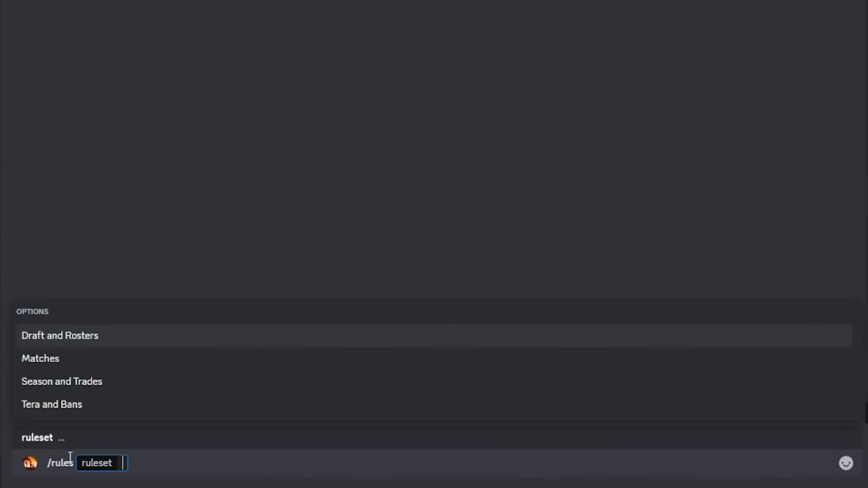
key(Down)
key(Down)
key(Down)
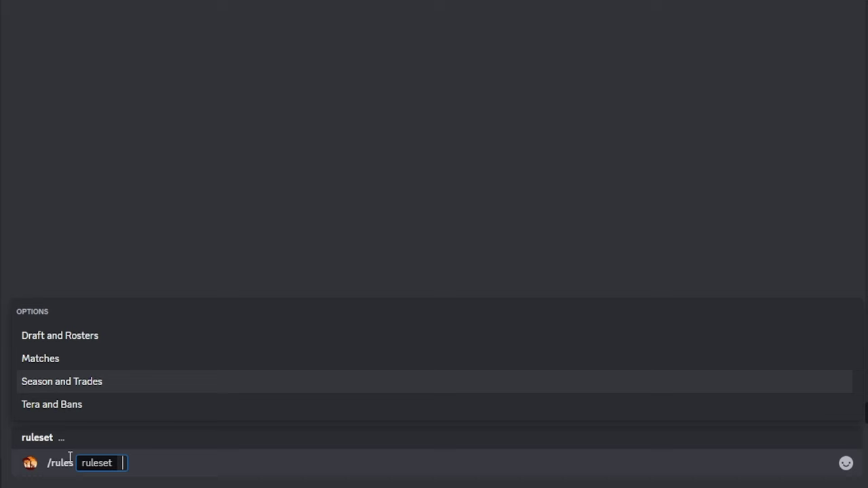
key(Up)
key(Return)
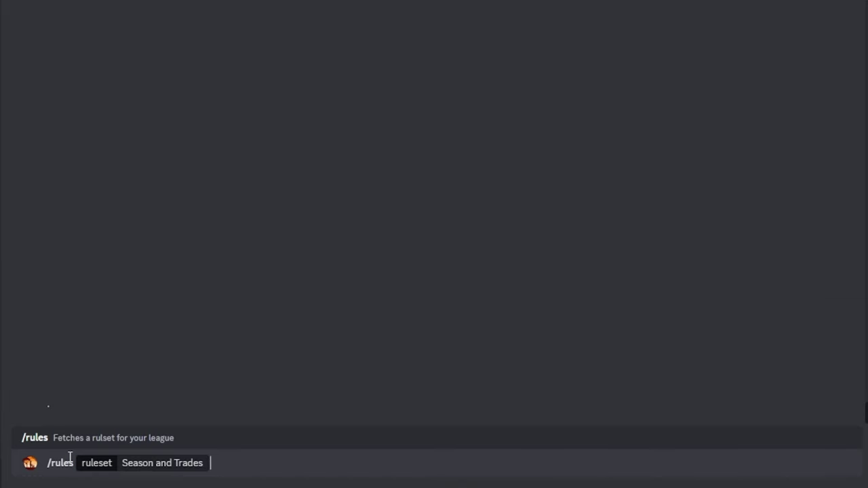
key(Return)
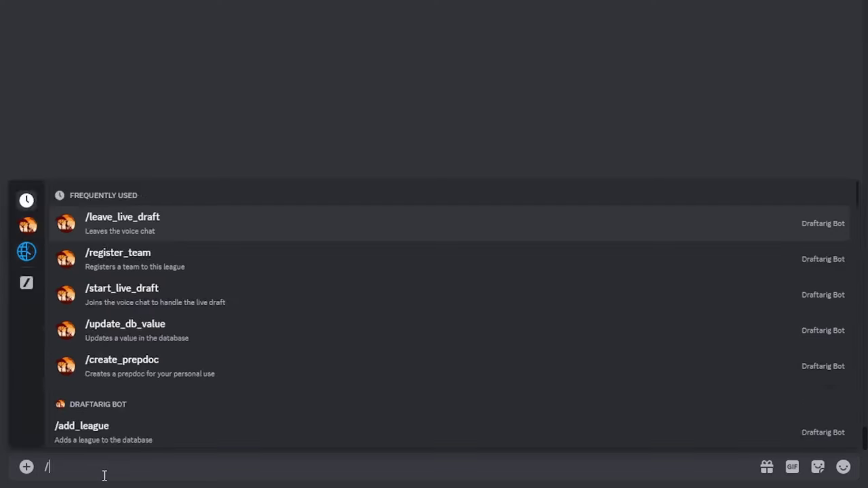
- Send /initialize_draft and open the resulting Test League DRAFT THREAD
text(iti)
key(Return)
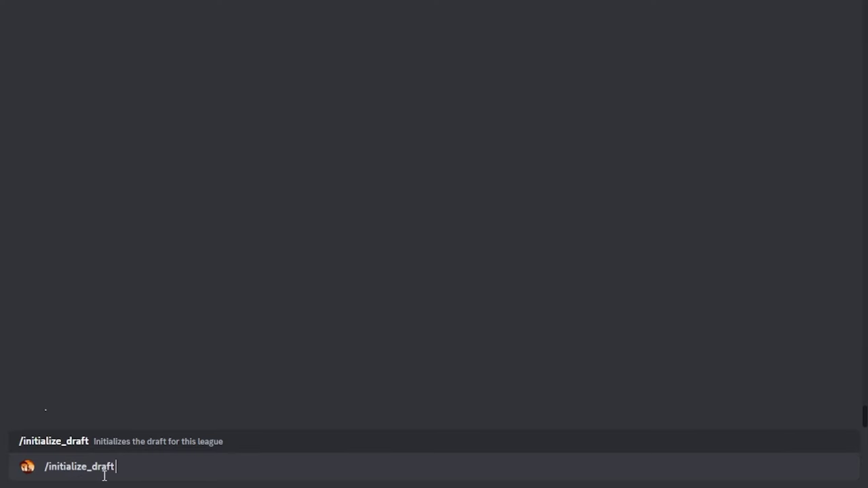
key(Return)
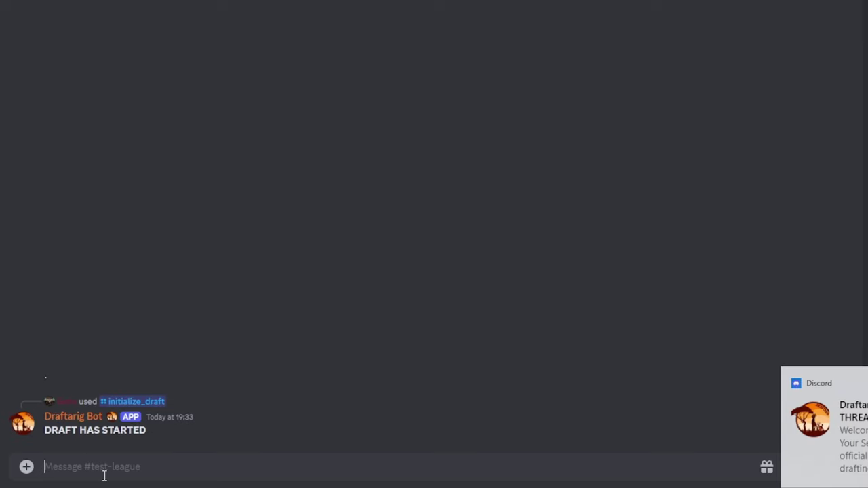
click(824, 428)
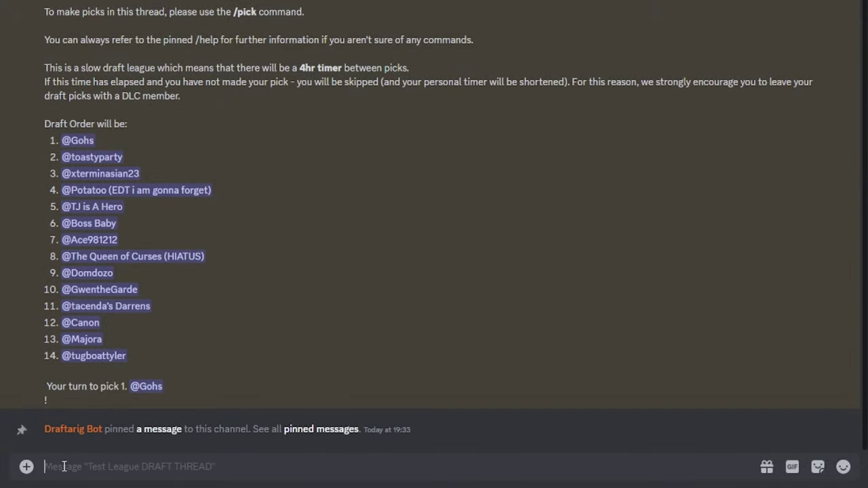
- Draft Charizard-Mega-X with /pick, gif set to yes
text(/)
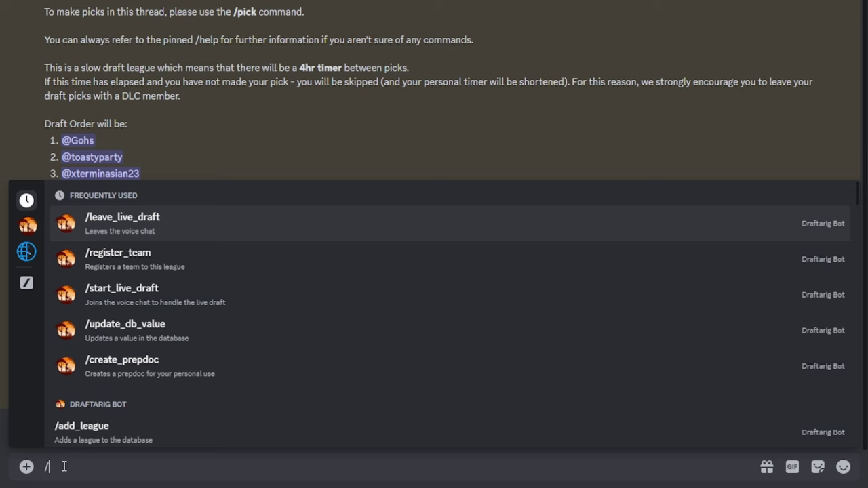
text(pic)
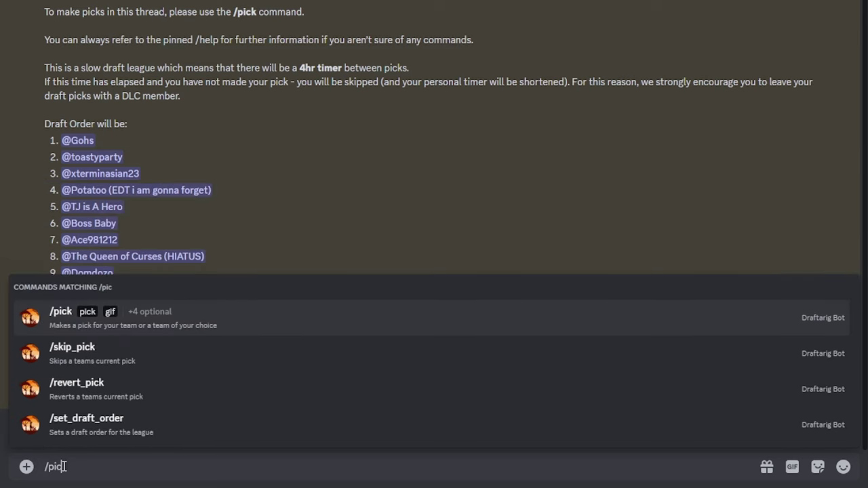
text(k)
key(Return)
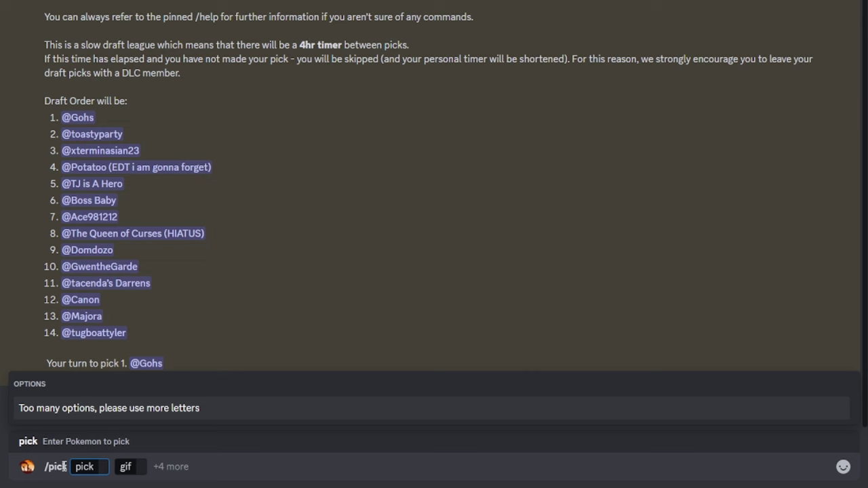
text(Ch)
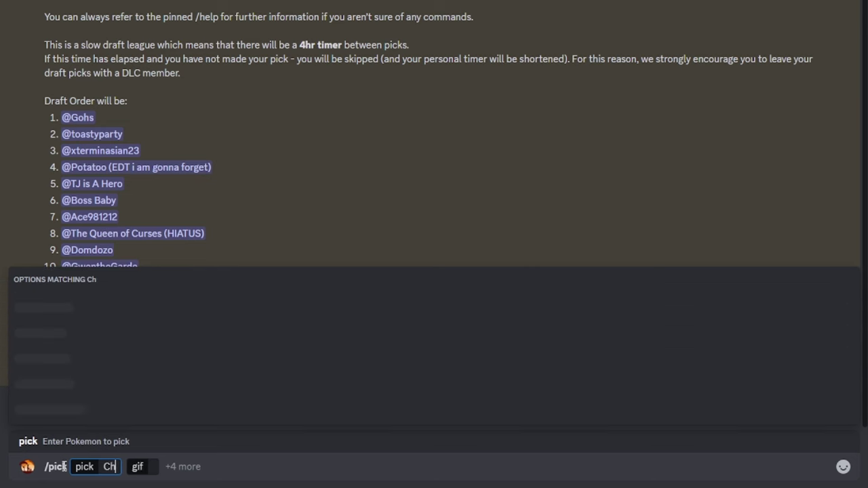
text(ari)
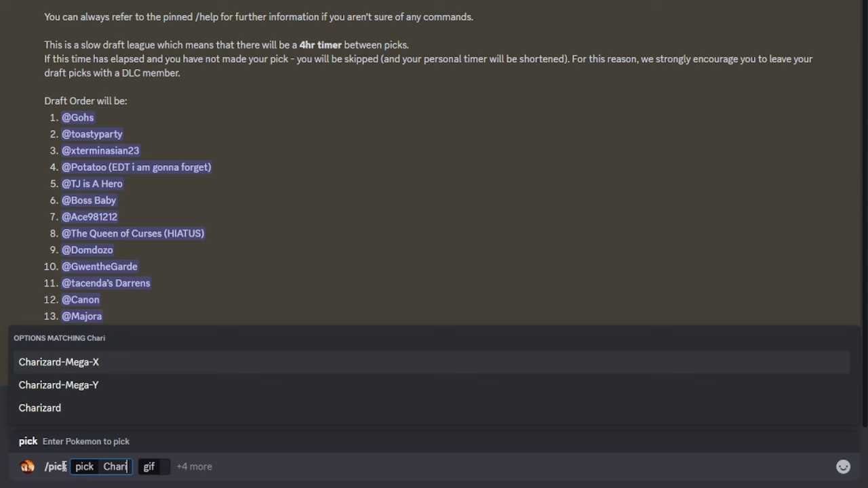
key(Tab)
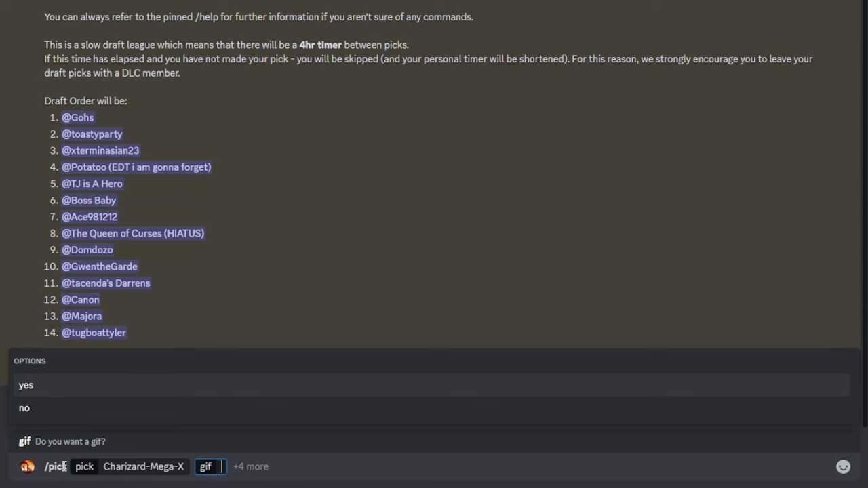
key(Tab)
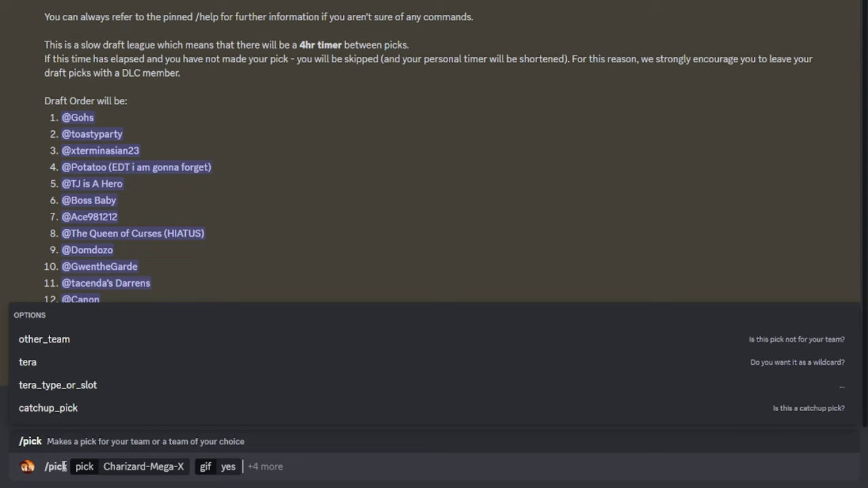
key(Return)
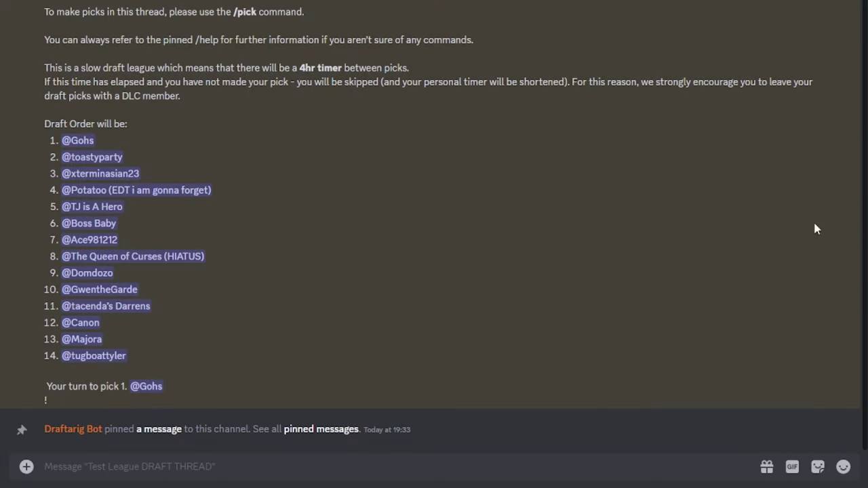
- Start a /pick of Charizard-Mega-Y with gif set to yes
click(74, 466)
text(/pick)
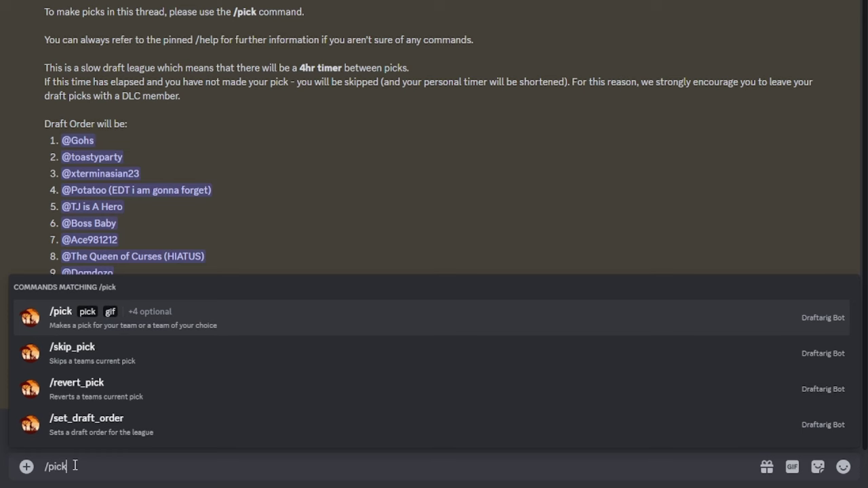
key(Return)
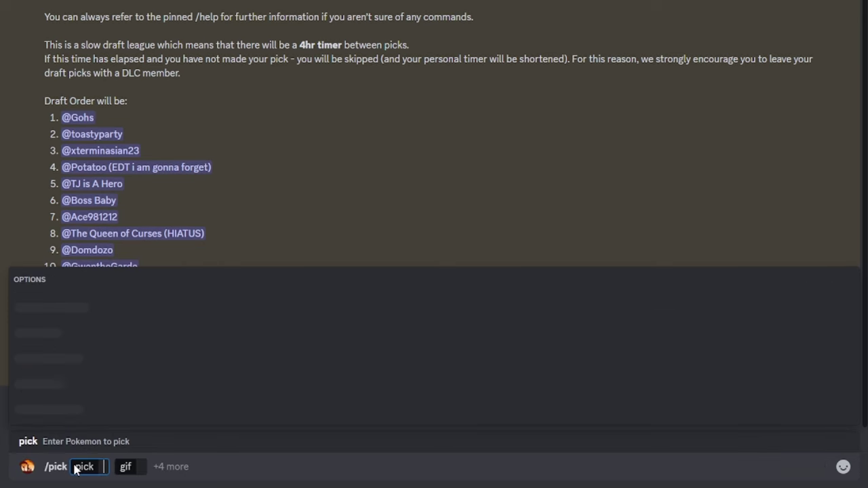
text(Char)
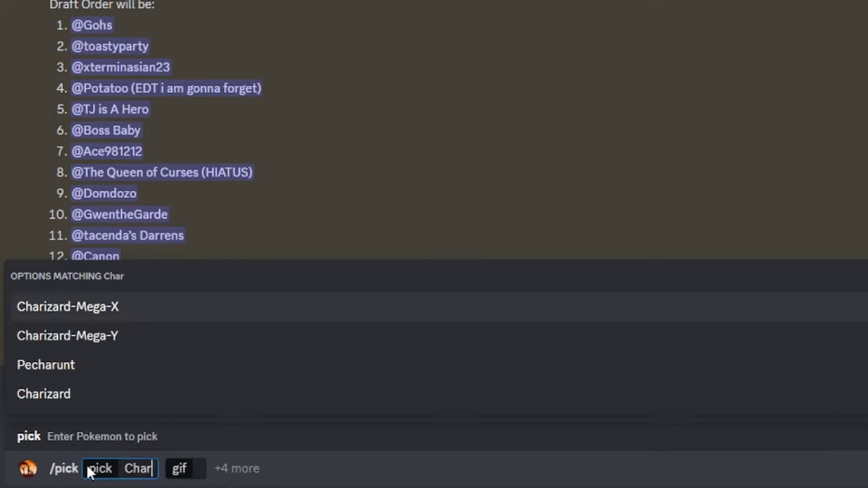
key(Down)
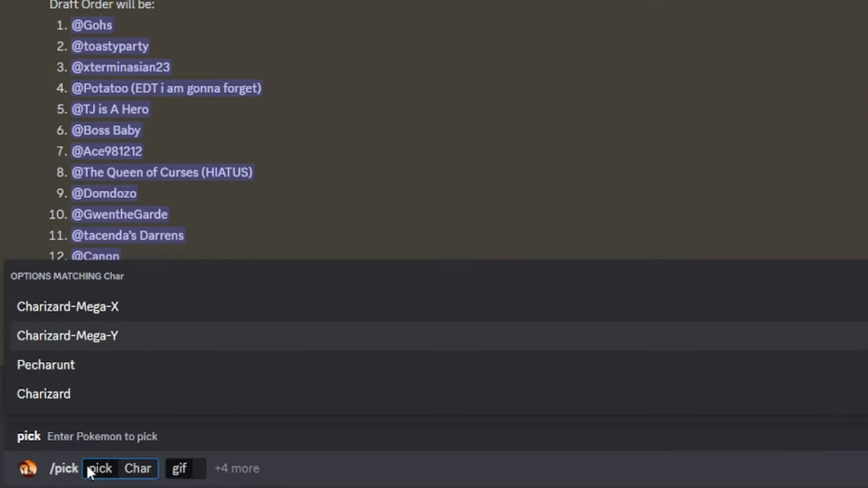
key(Tab)
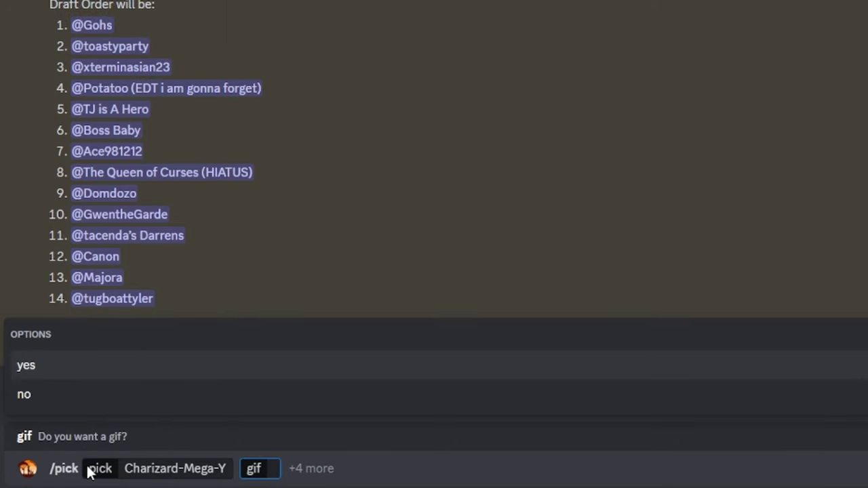
key(Tab)
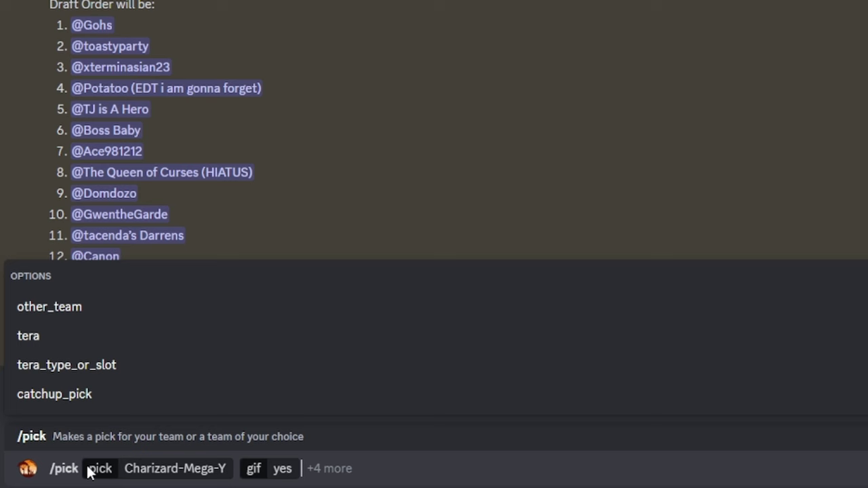
- Add the other_team option set to The San Juanters
key(Down)
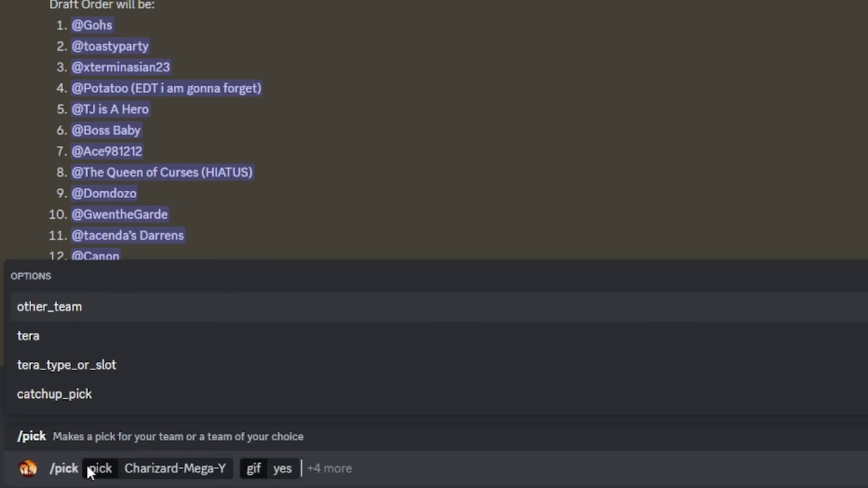
key(Tab)
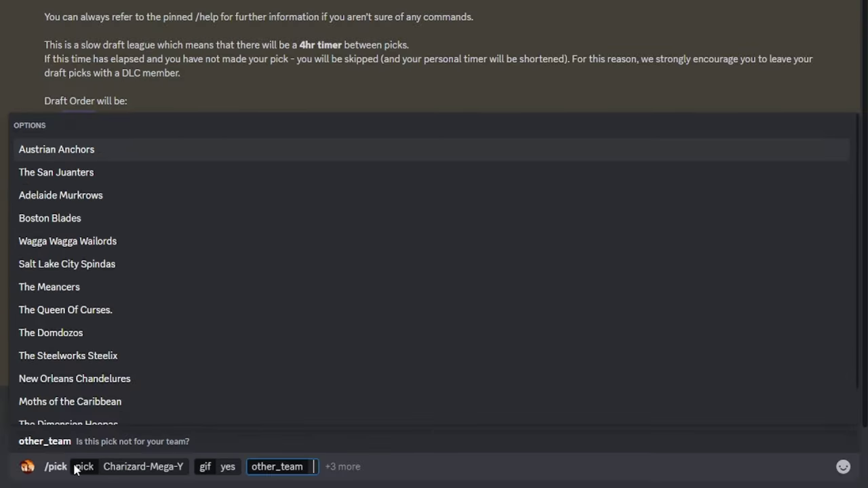
key(Down)
key(Down)
key(Down)
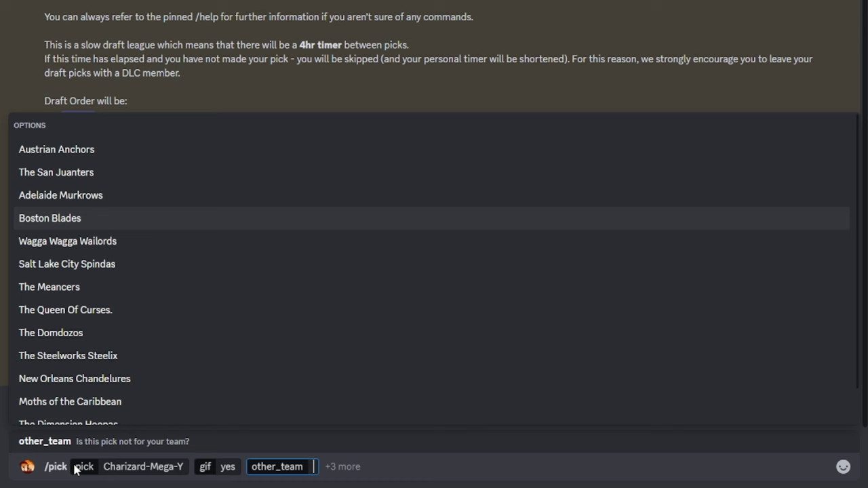
key(Down)
key(Up)
key(Up)
key(Up)
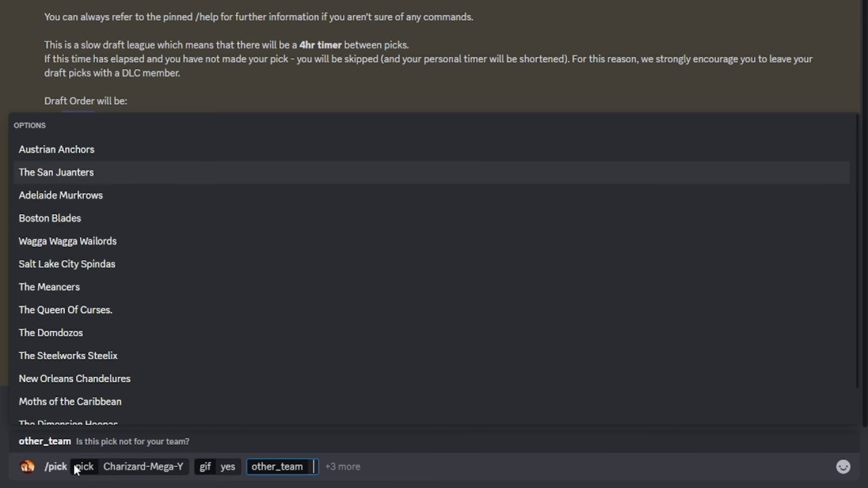
key(Return)
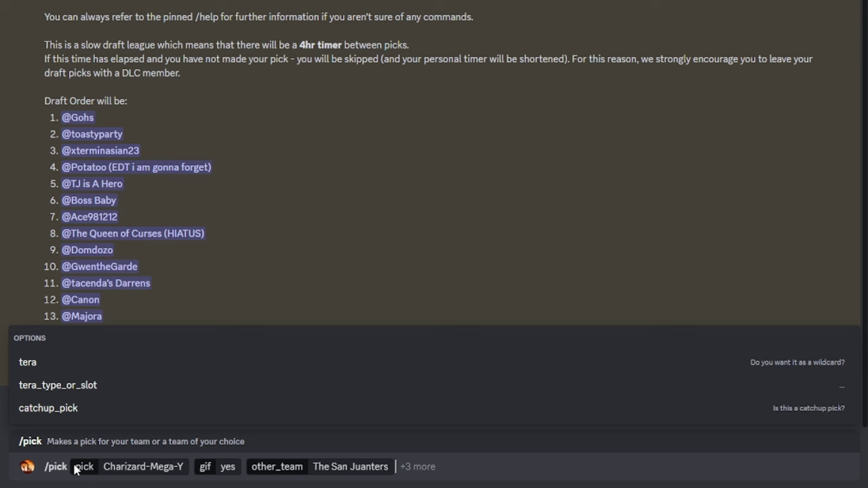
- Mark it a tera wildcard with tera type Normal and send the pick
key(Down)
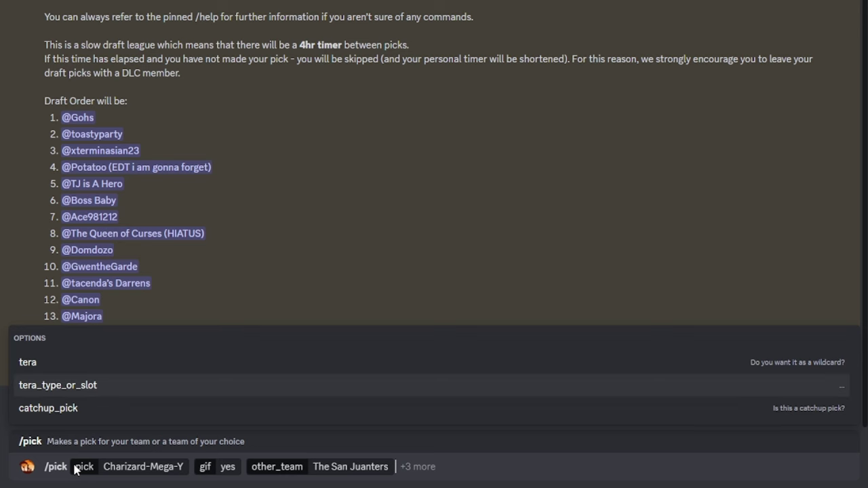
key(Down)
key(Up)
key(Up)
key(Return)
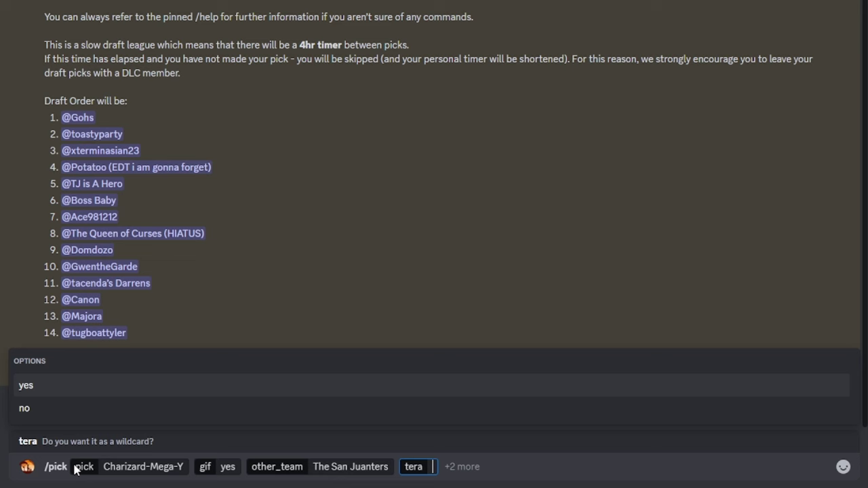
key(Return)
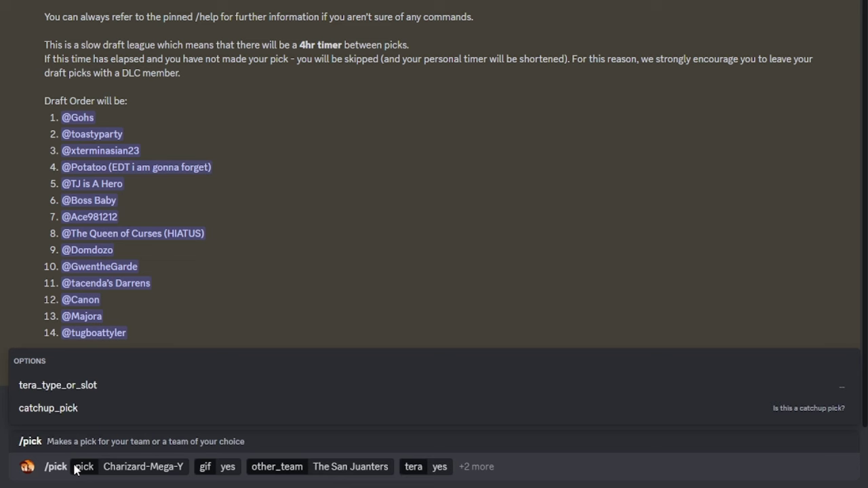
key(Return)
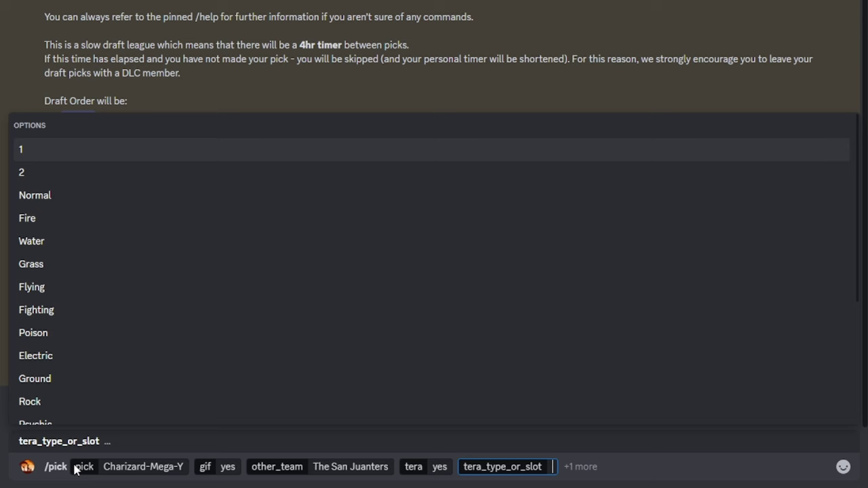
key(Down)
key(Down)
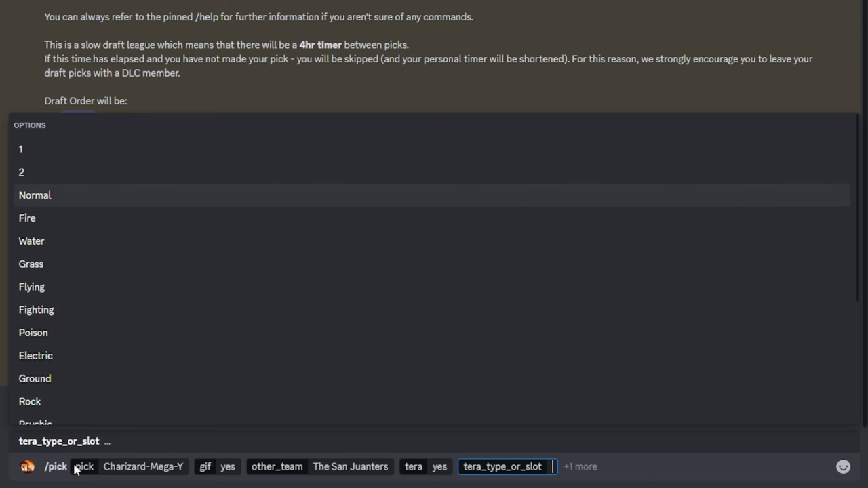
key(Return)
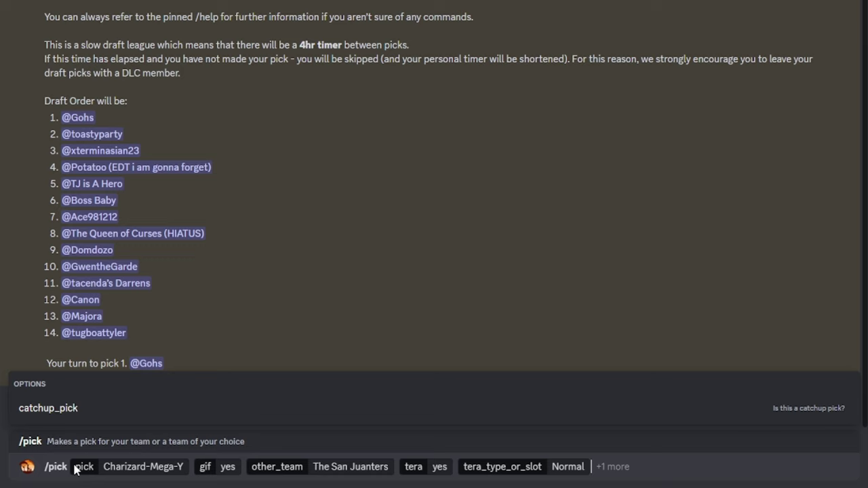
key(Return)
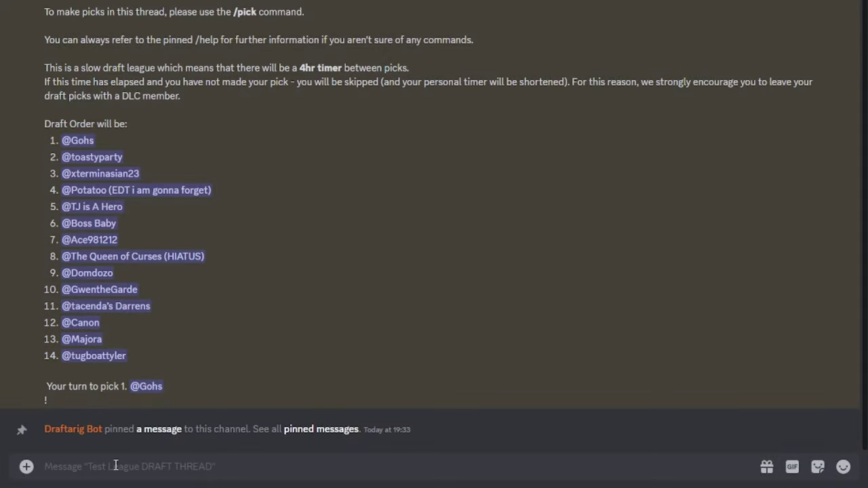
- Begin another /pick of Charizard-Mega-Y with gif set to yes
text(/pick)
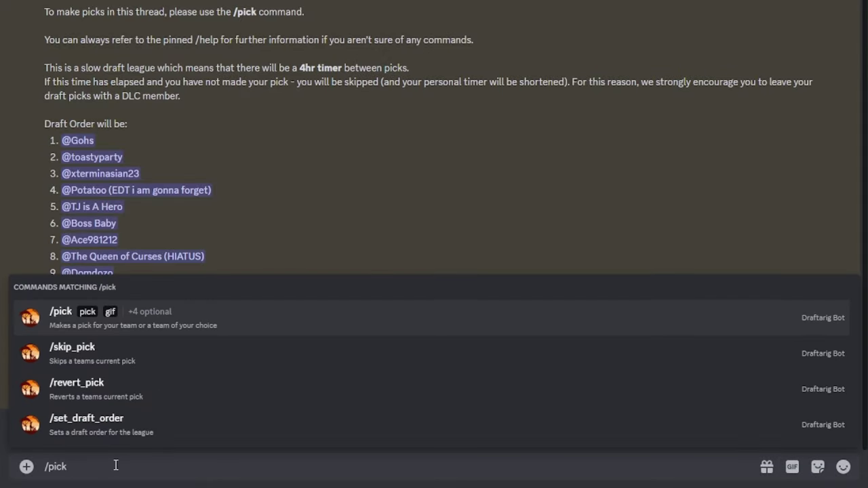
key(Return)
text(Char)
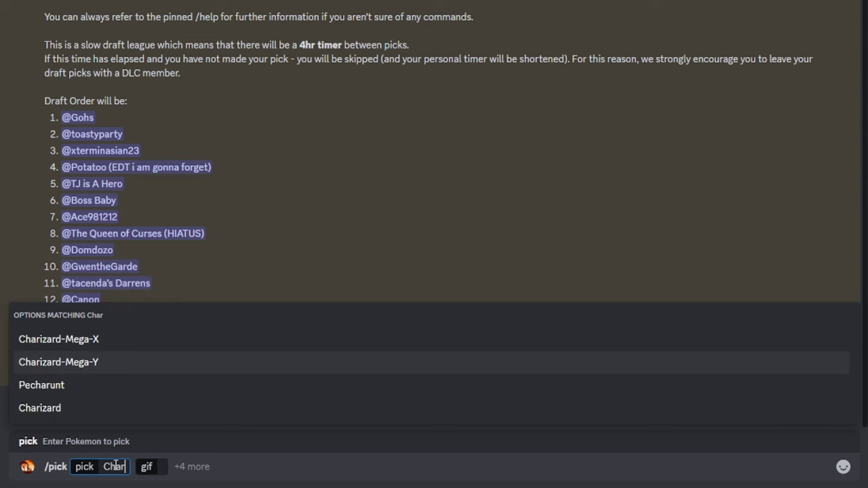
key(Return)
key(Return)
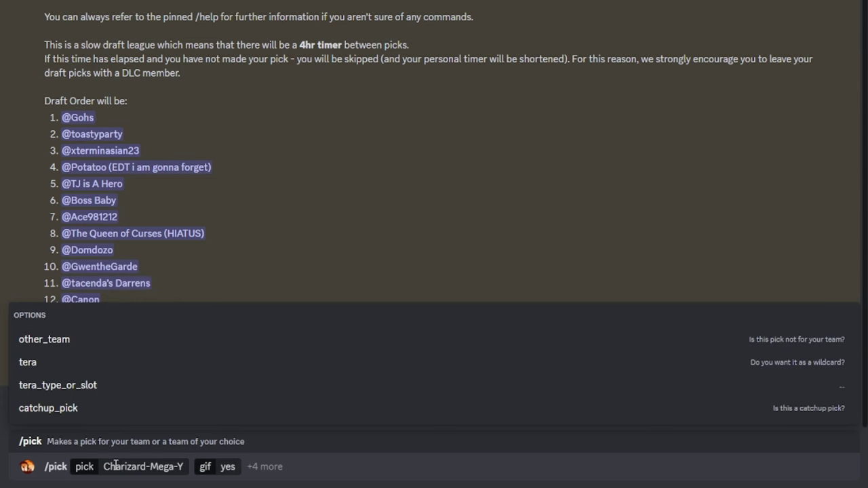
key(Return)
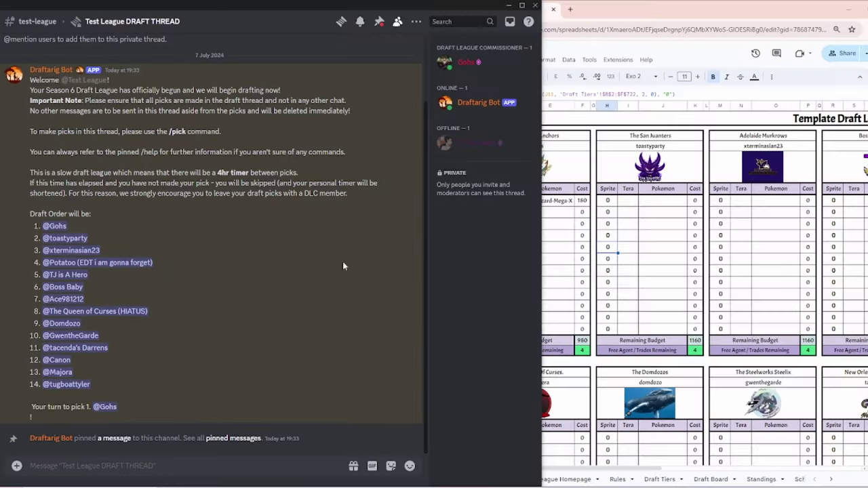
- Revert Austrian Anchors' current pick with /revert_pick and check the draft spreadsheet
text(/rever)
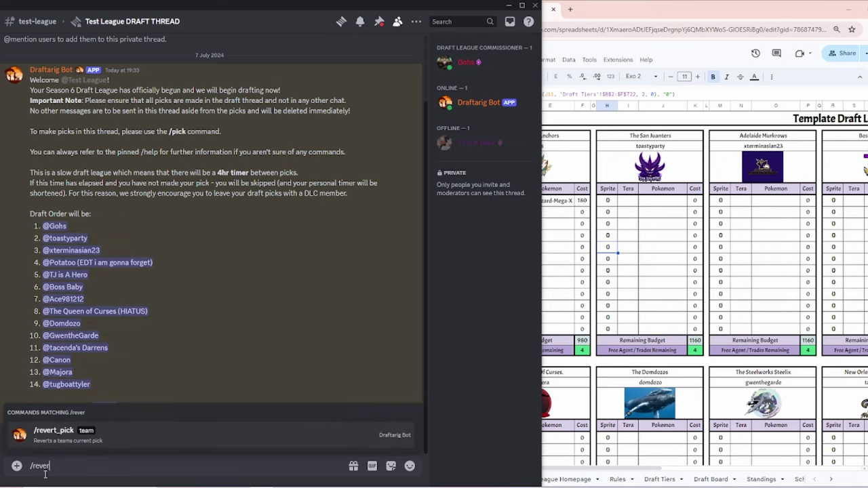
key(Return)
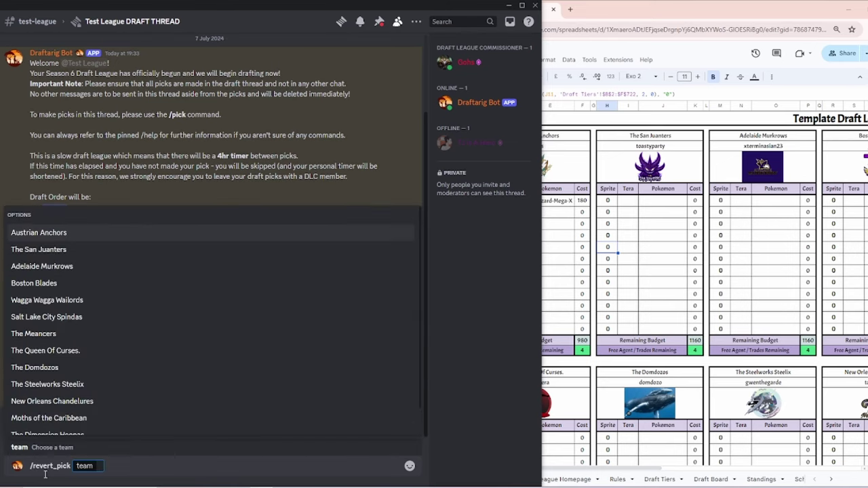
key(Return)
key(Return)
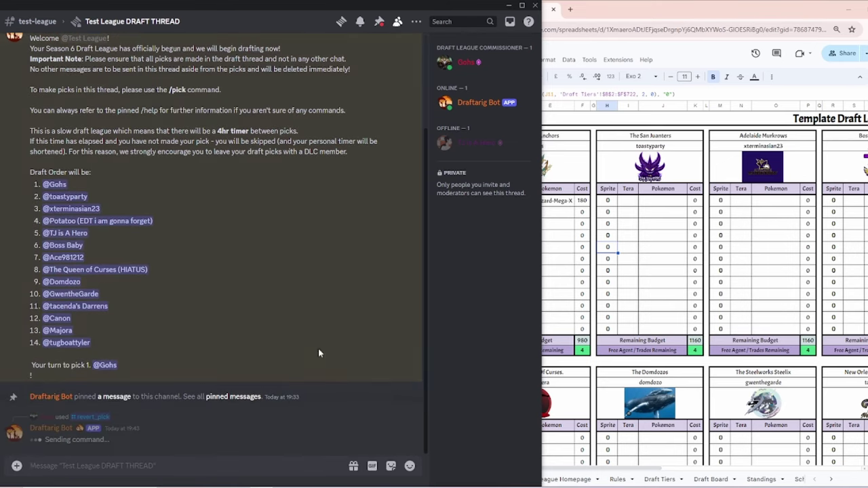
click(609, 15)
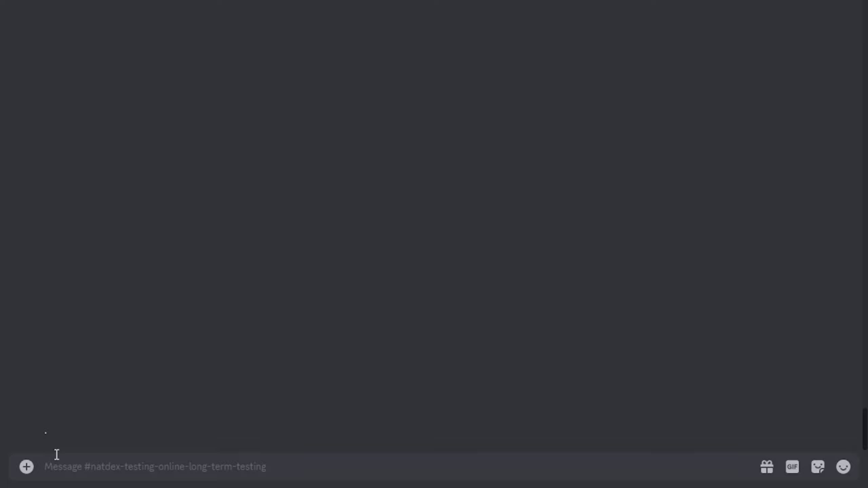
- Submit a /trade sending out Raboot and bringing in Kangaskhan
text(/trade)
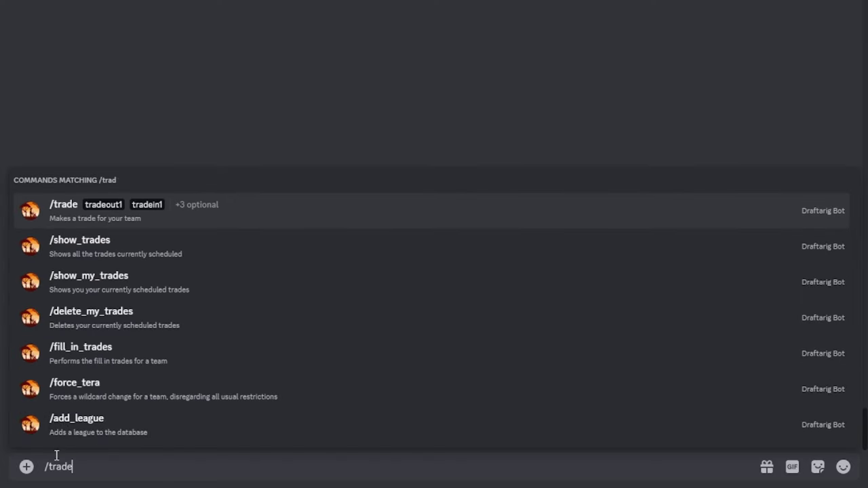
key(Tab)
text(Raboo)
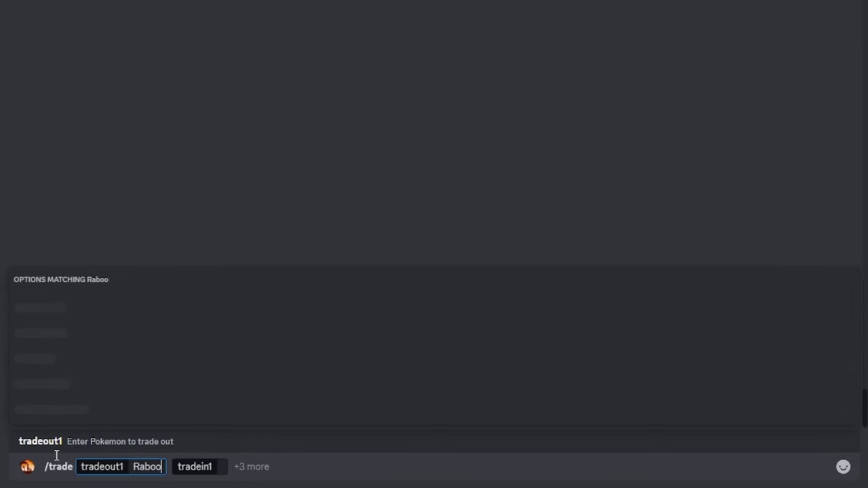
key(Tab)
text(Kang)
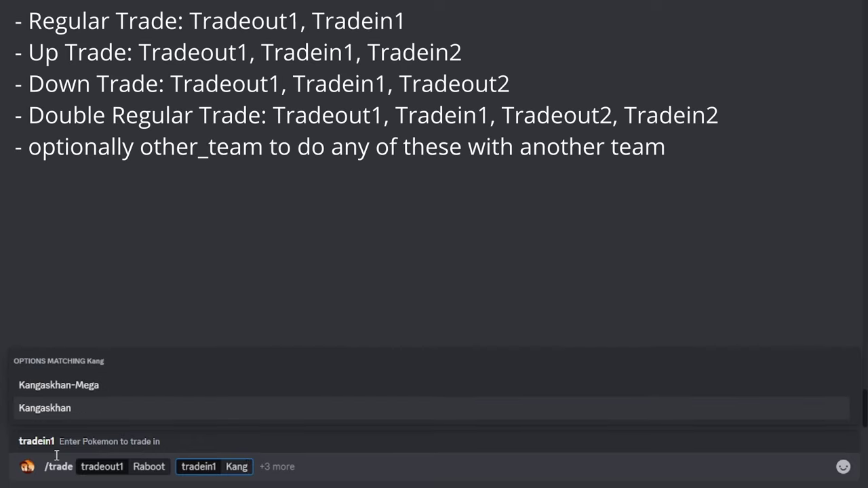
key(Tab)
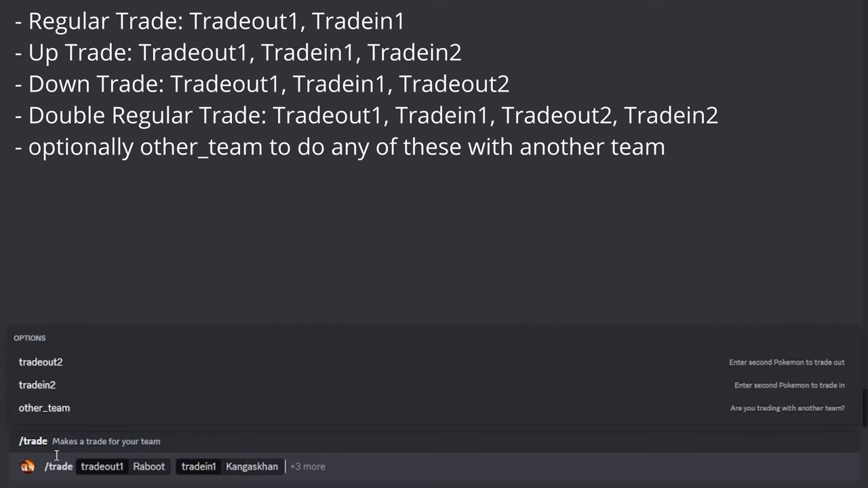
key(Return)
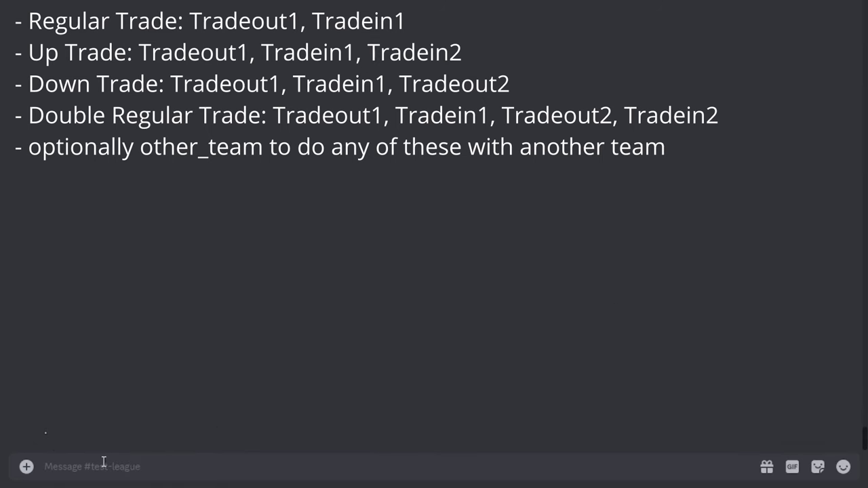
- Start a /trade with Pikachu traded out and Spidops traded in
text(/trade)
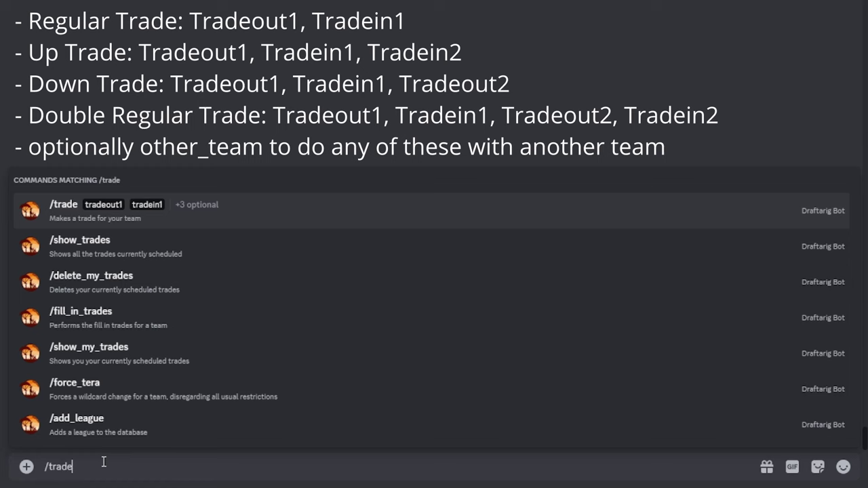
key(Tab)
text(P)
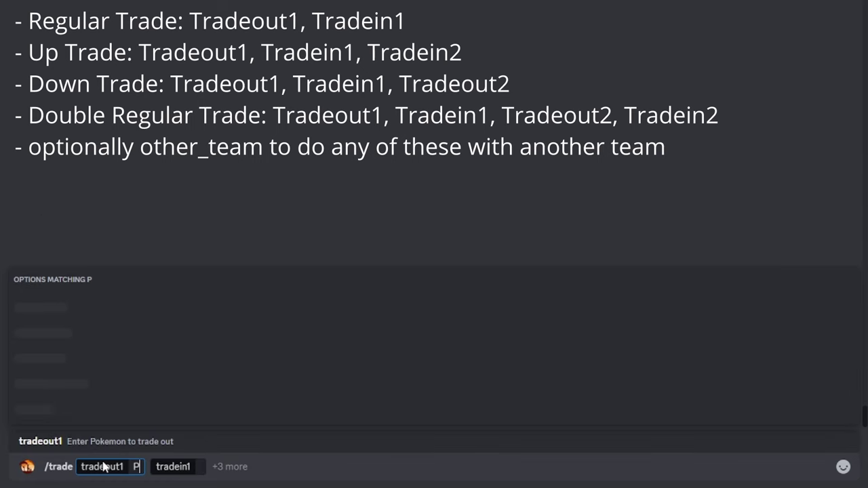
text(ikachu)
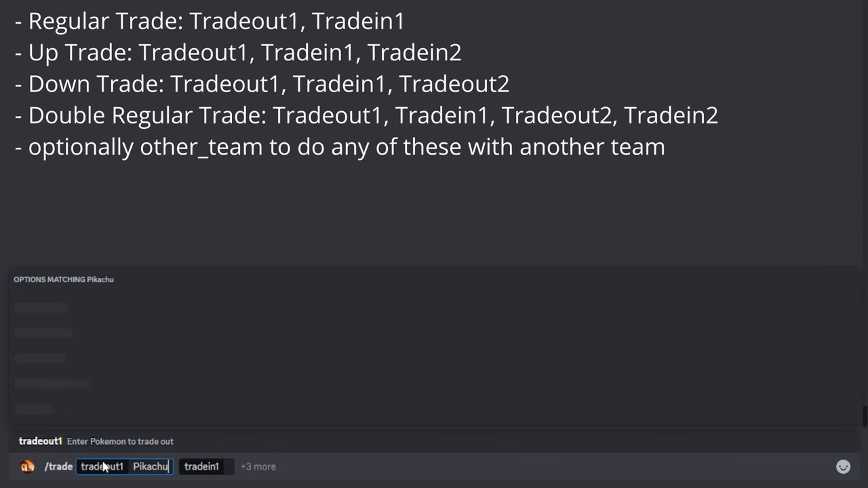
key(Tab)
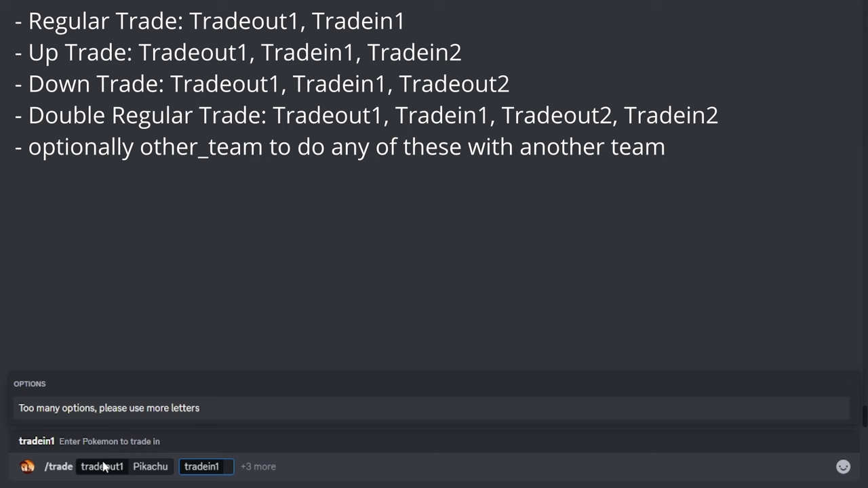
text(Spidop)
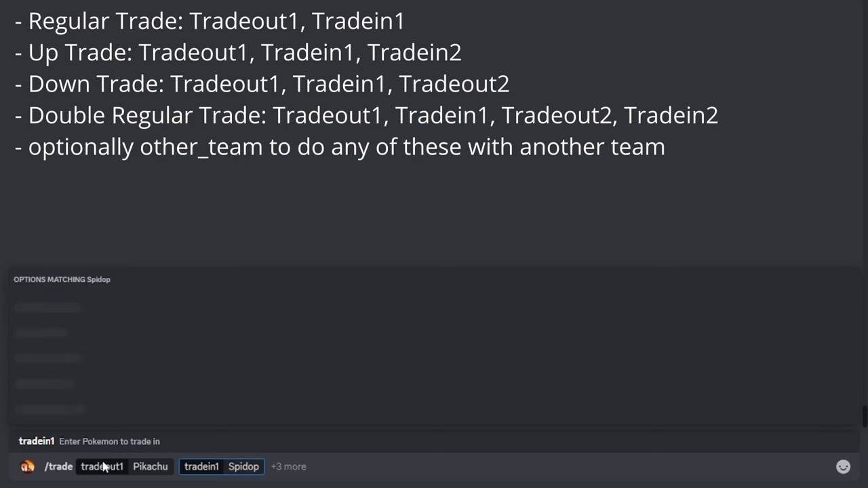
text(s)
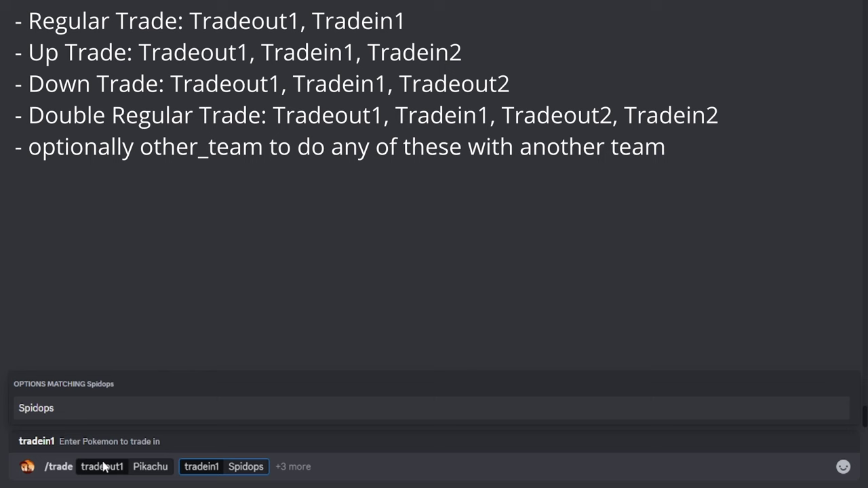
key(Tab)
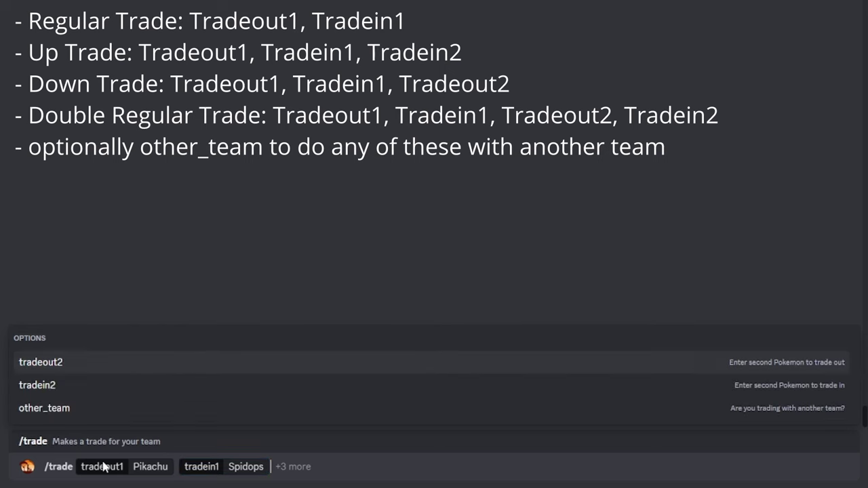
- Add Kleavor as the second Pokémon traded out and send the trade
key(Down)
key(Up)
key(Down)
key(Down)
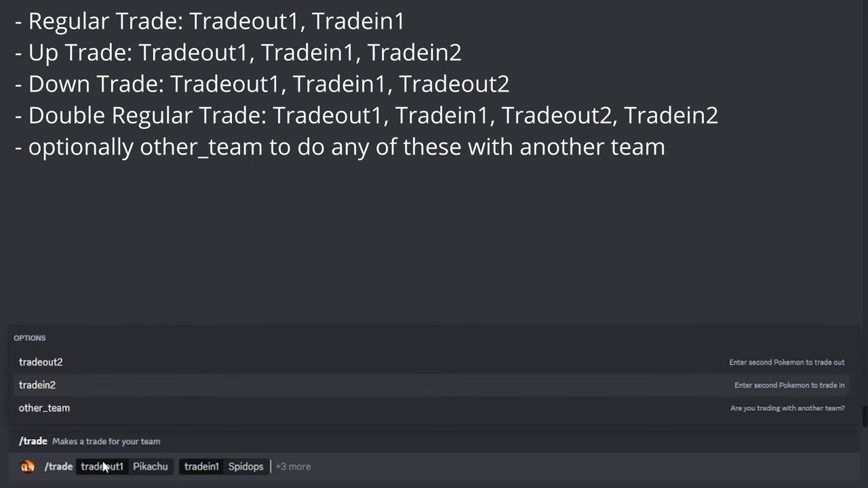
key(Down)
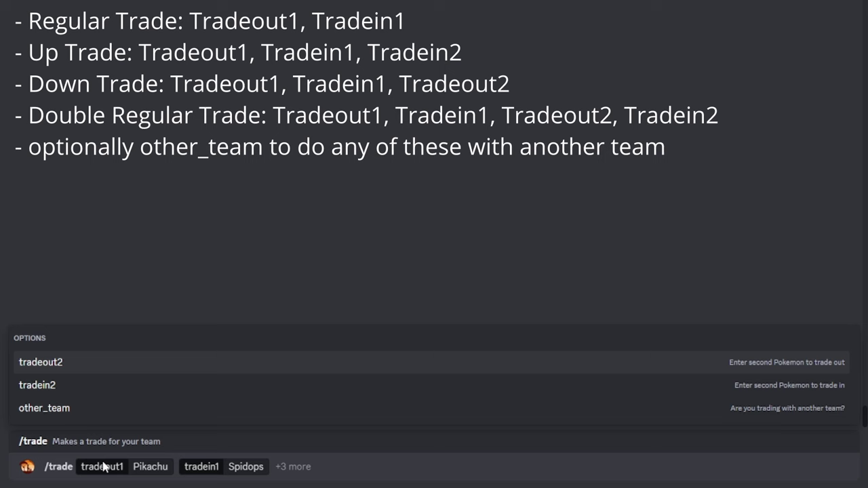
key(Return)
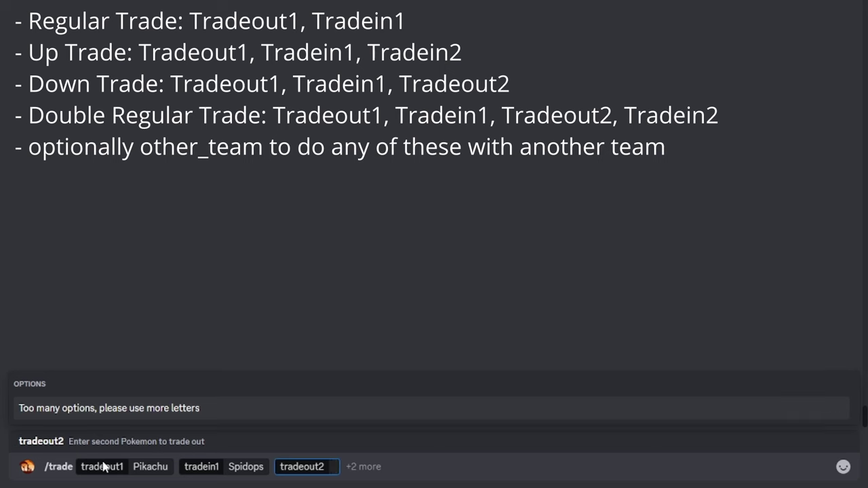
text(Kleavor)
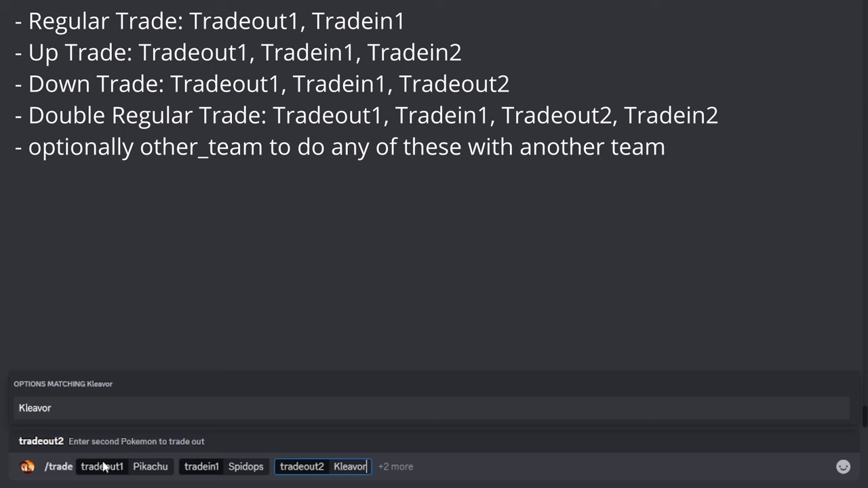
key(Return)
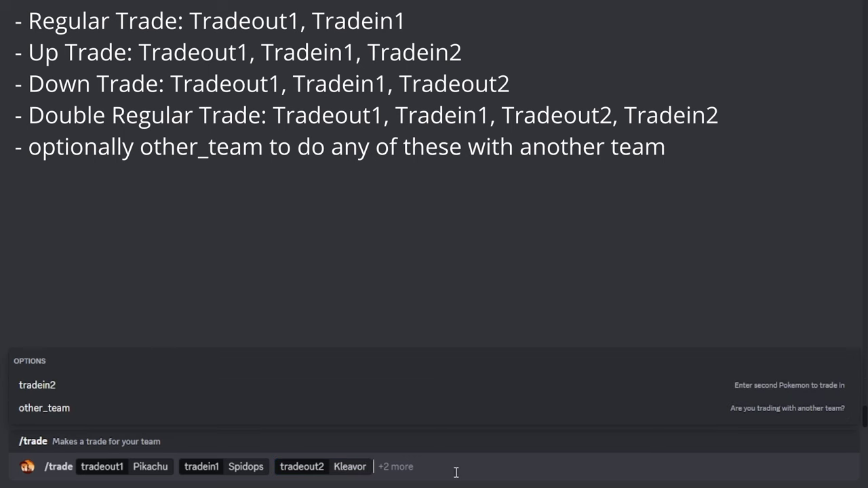
key(Return)
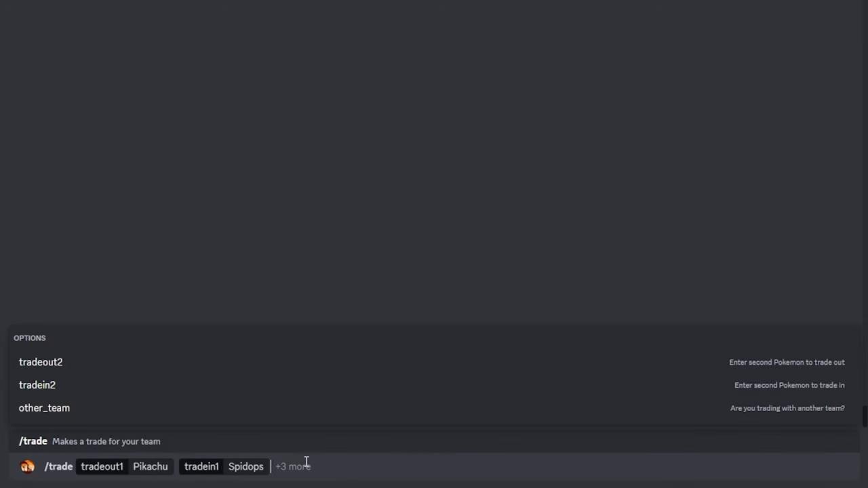
- Send the Pikachu-out, Spidops-in trade, then start /trade in #natdex-testing-online-long-term-testing
key(Return)
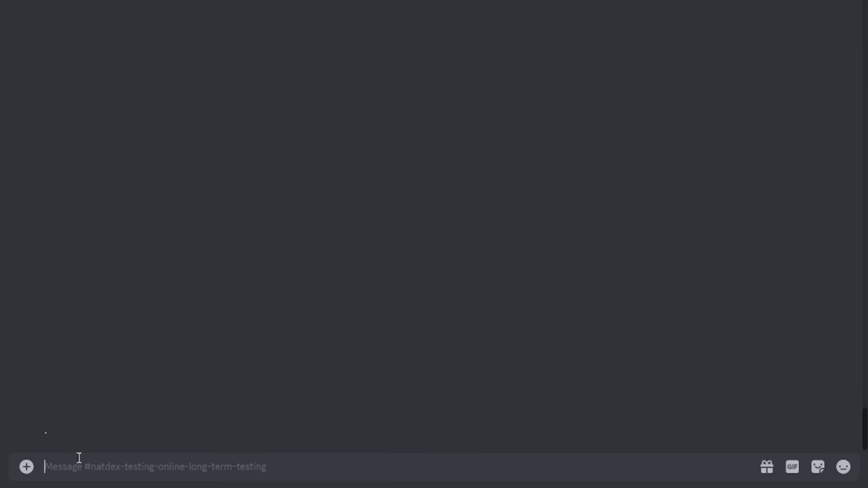
text(/t)
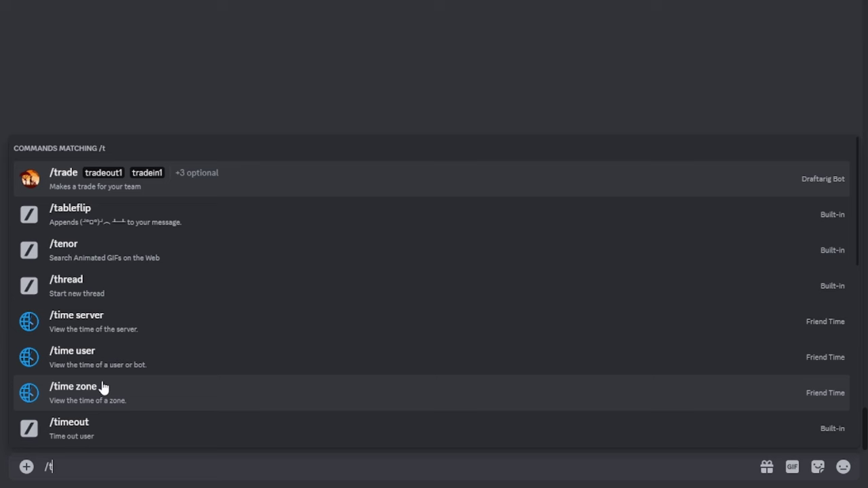
text(rade)
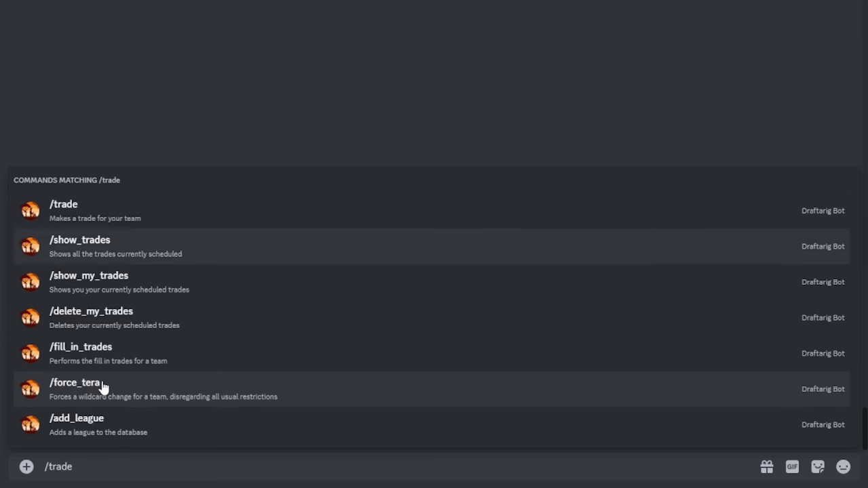
- Have the bot list my scheduled trades with /show_my_trades
key(Down)
key(Return)
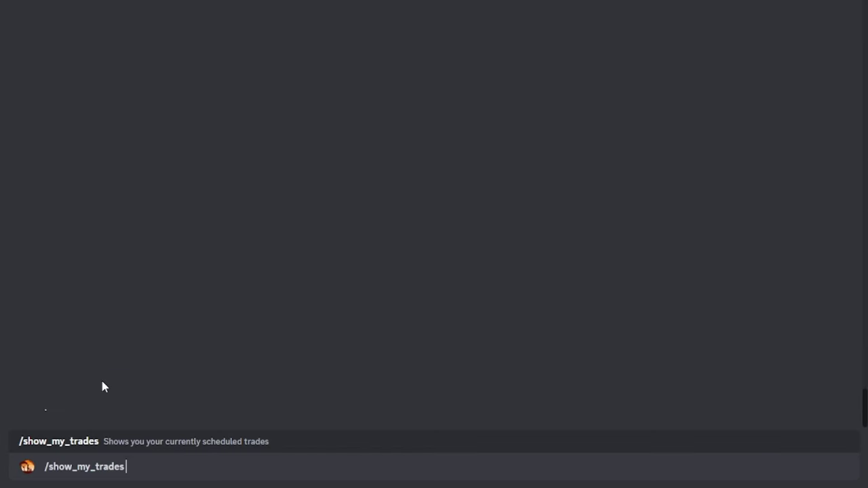
key(Return)
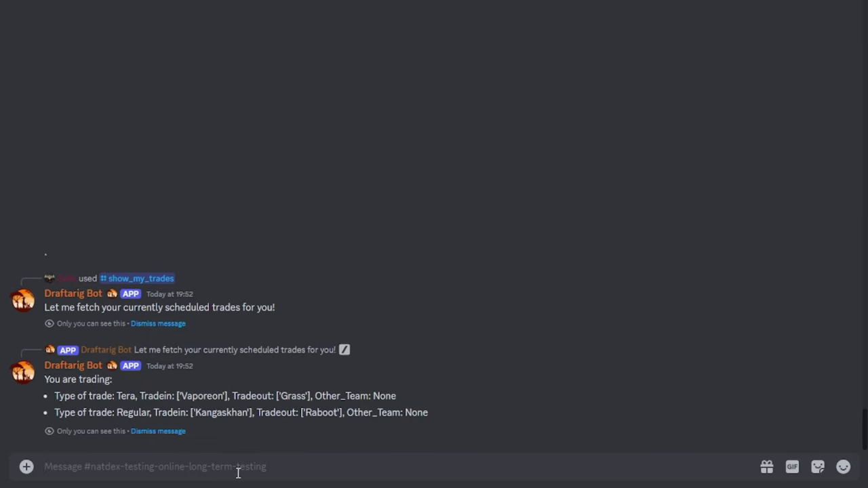
- Delete all scheduled trades with /delete_my_trades and confirm with /show_my_trades that none remain
text(/dele)
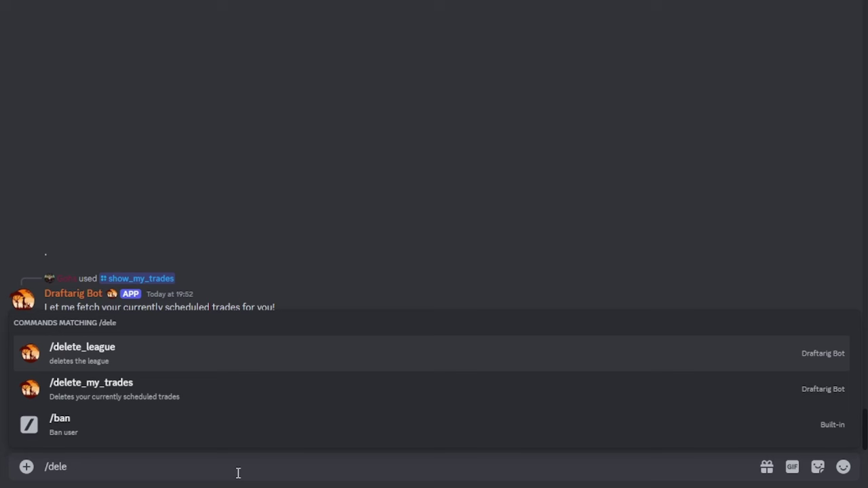
key(Down)
key(Return)
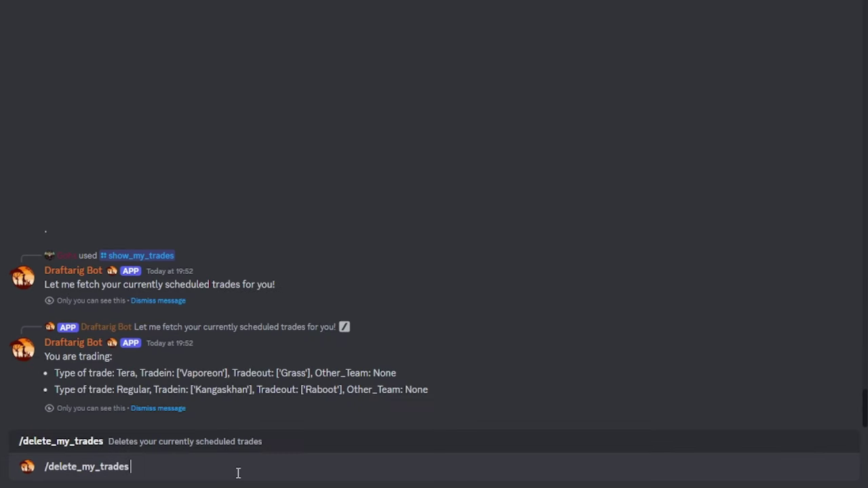
key(Return)
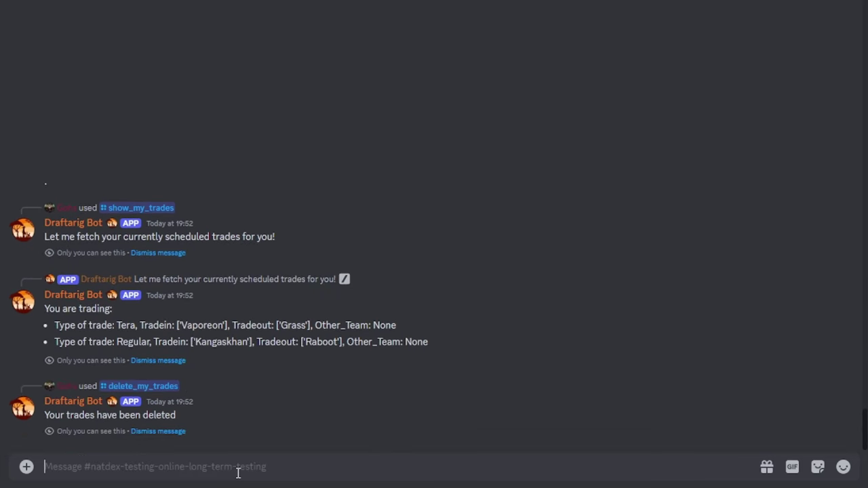
text(/sho)
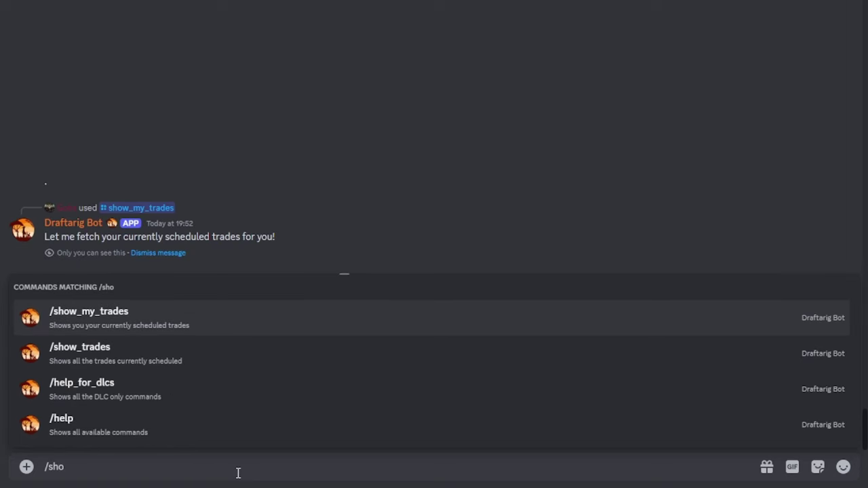
key(Return)
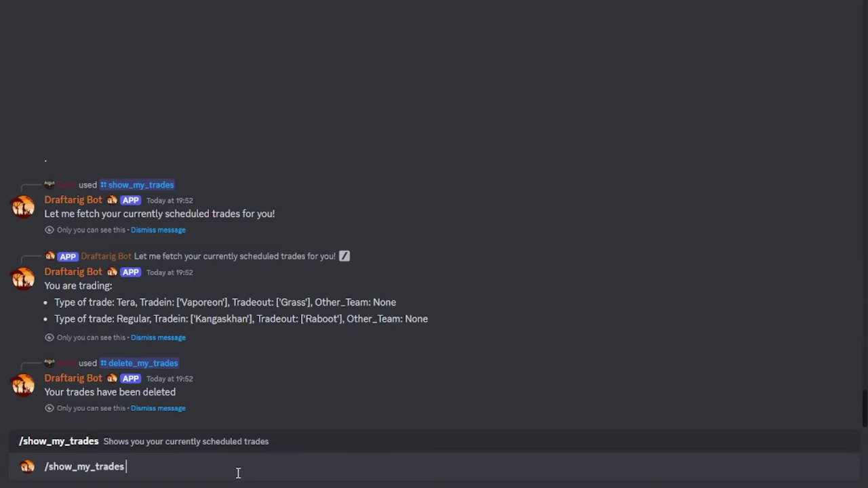
key(Return)
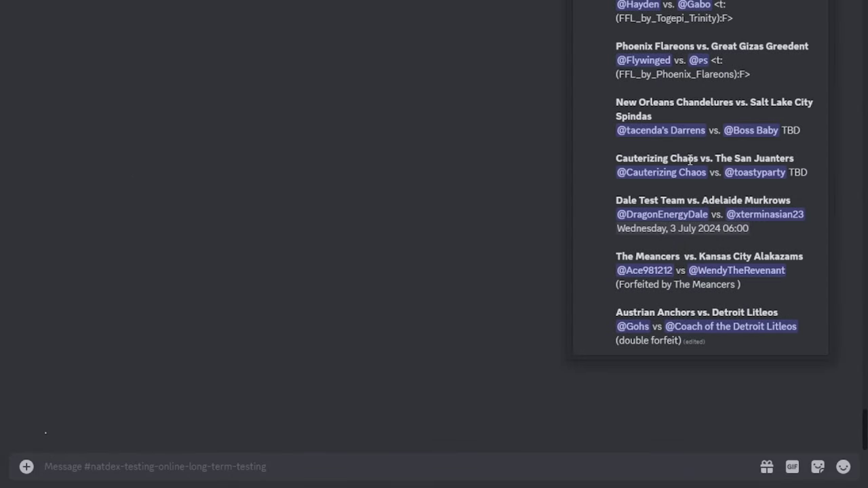
- Schedule the match for Thursday at 3pm, Europe/Vienna timezone
click(65, 468)
text(/sched)
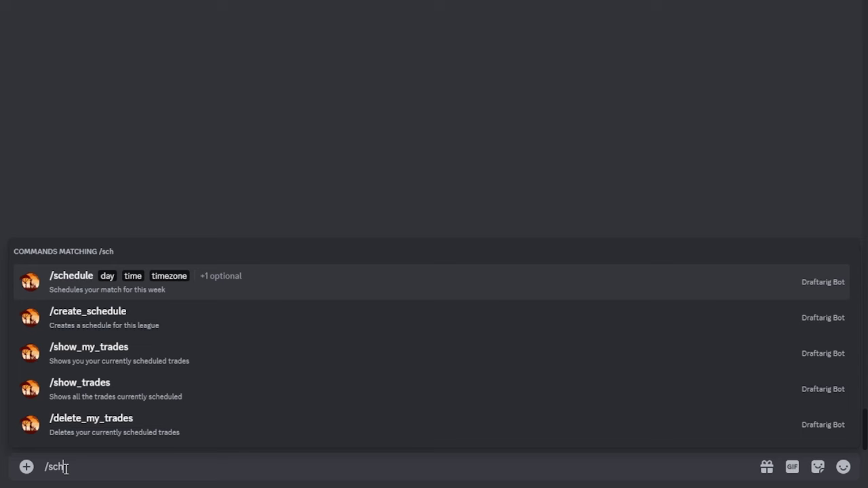
key(Tab)
key(Down)
key(Down)
key(Down)
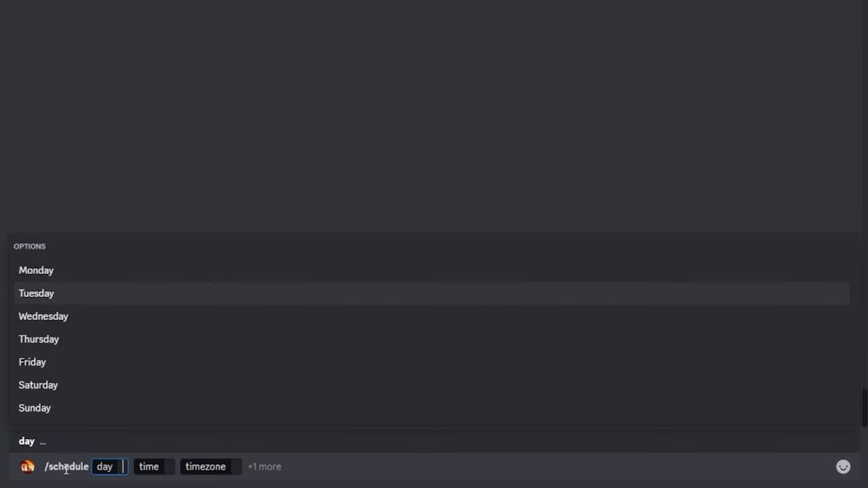
key(Tab)
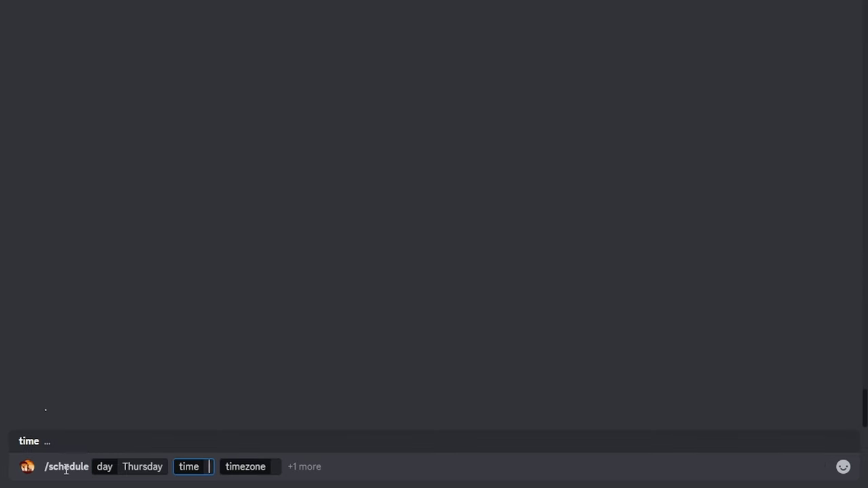
text(3pm)
key(Tab)
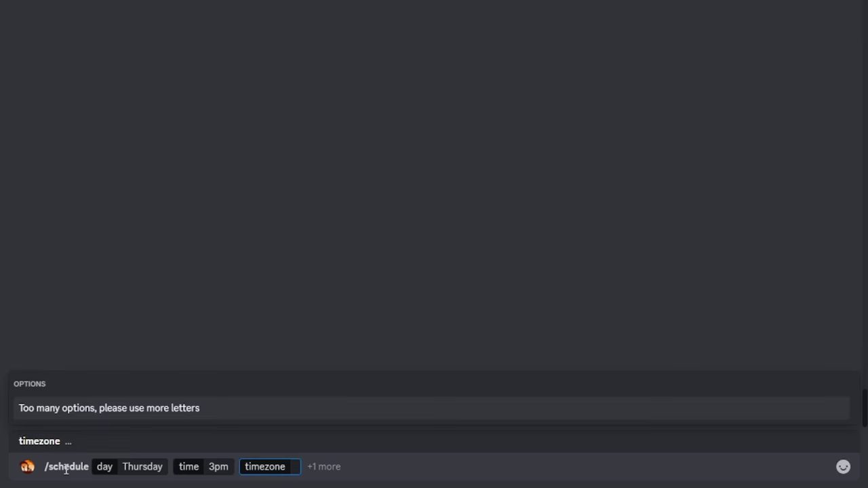
text(Vienna)
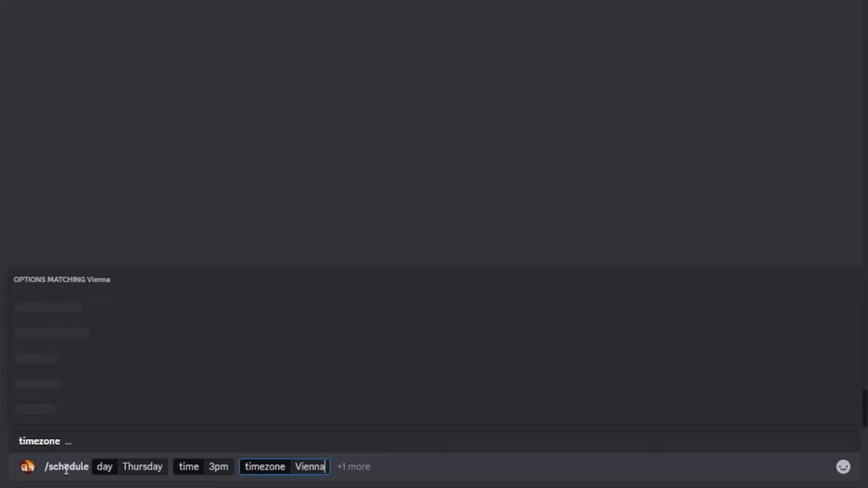
key(Return)
key(Return)
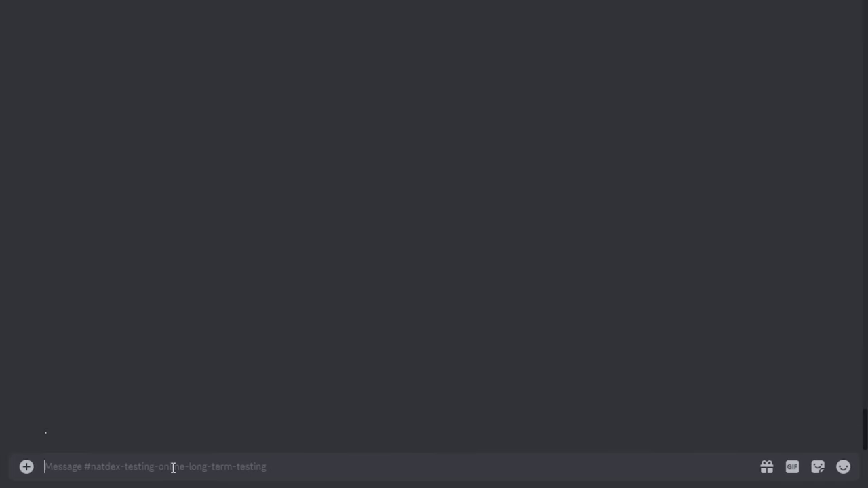
- Schedule the match for Monday at 1pm next week, Europe/Vienna timezone
text(/sched)
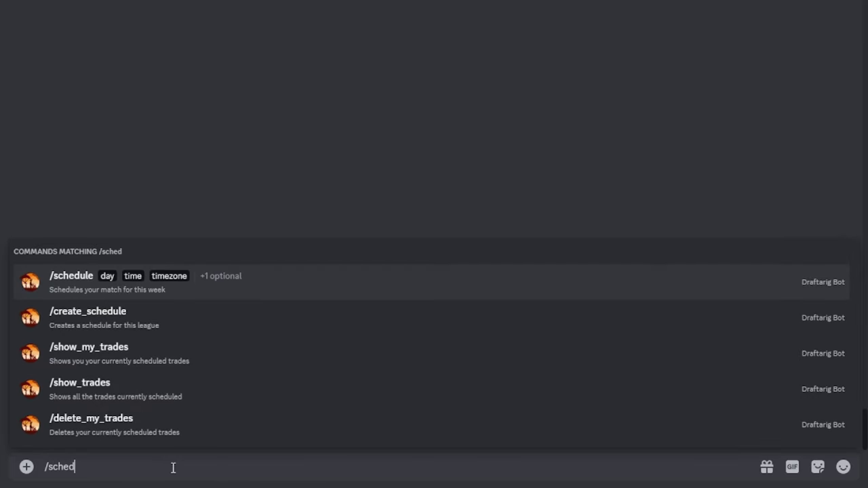
key(Tab)
key(Tab)
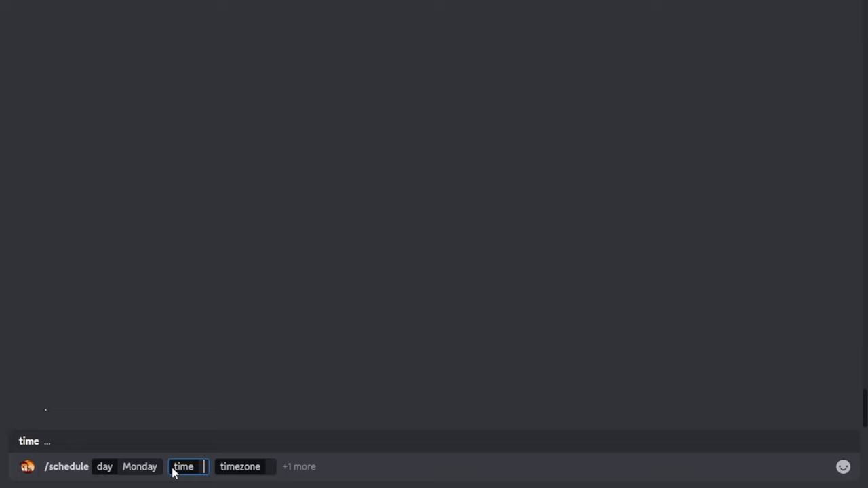
text(1pm)
key(Tab)
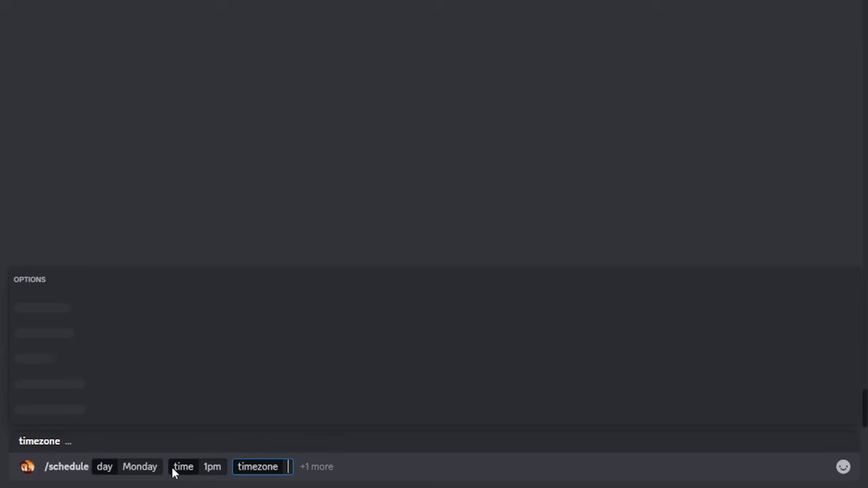
text(Vienn)
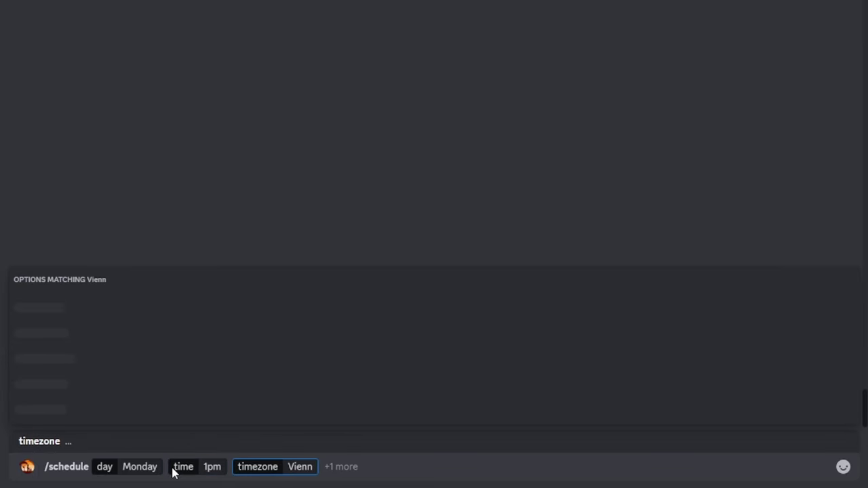
key(Tab)
key(Tab)
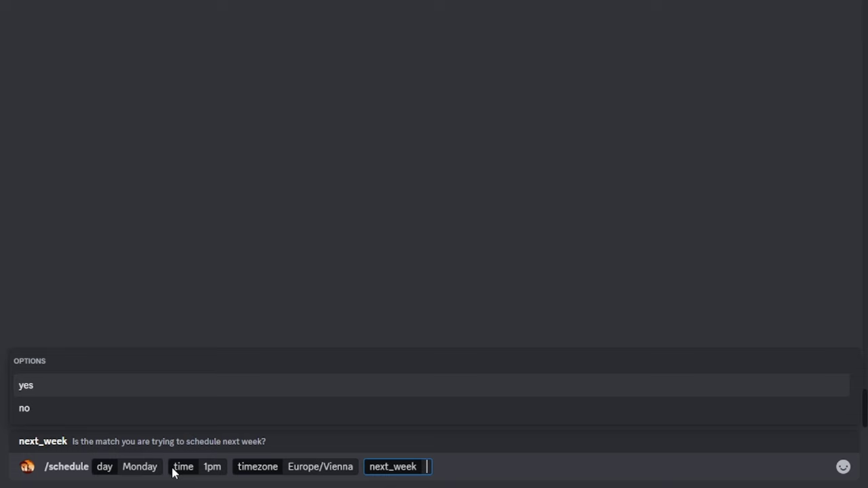
key(Tab)
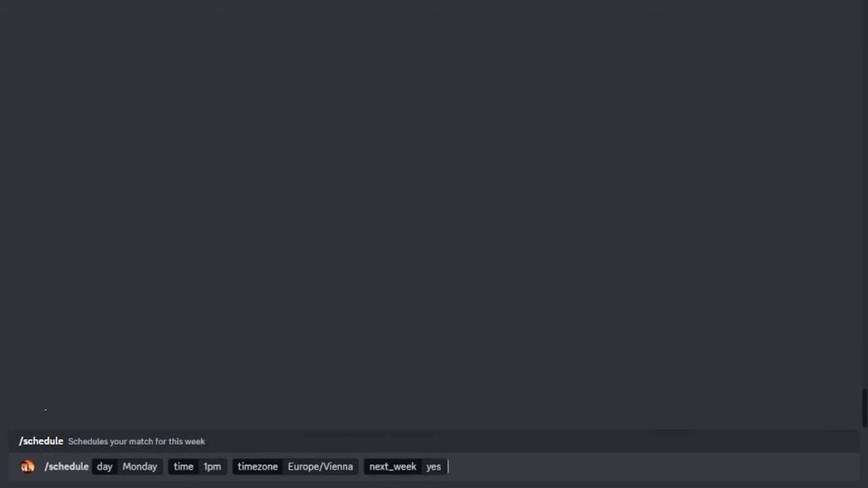
key(Return)
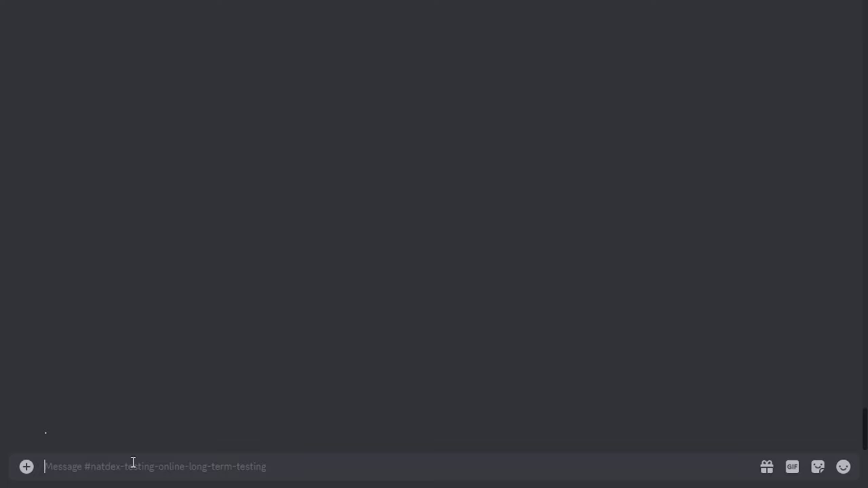
- Send /forfeit for this week's match, then post the Showdown battle and replay links
text(/forf)
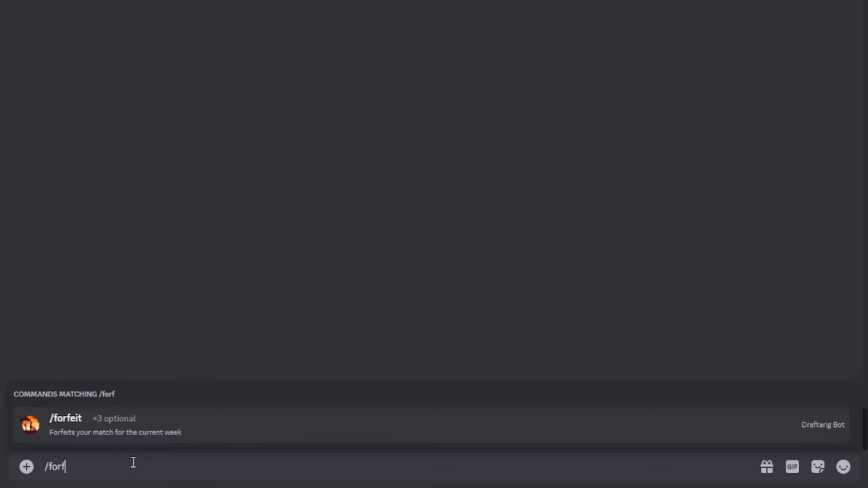
key(Tab)
key(Return)
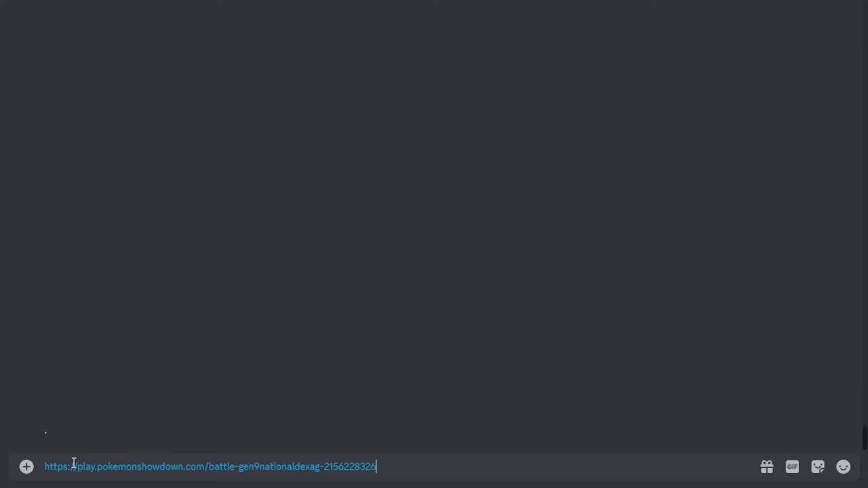
key(Return)
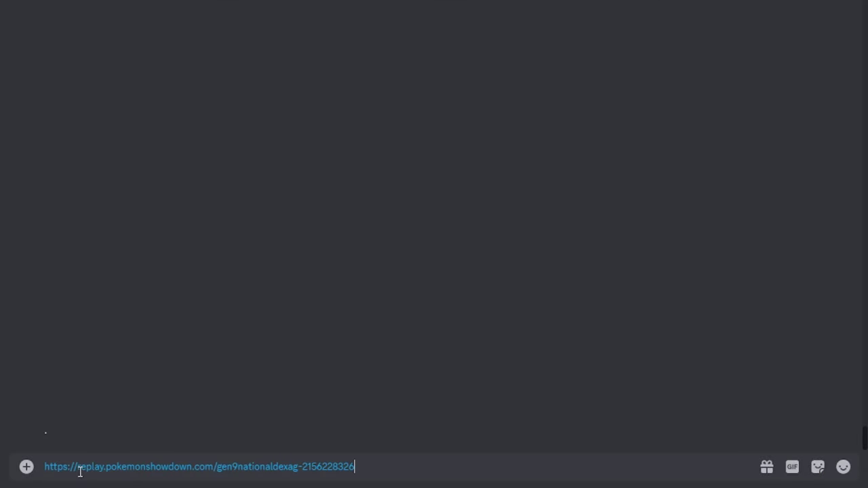
text(last)
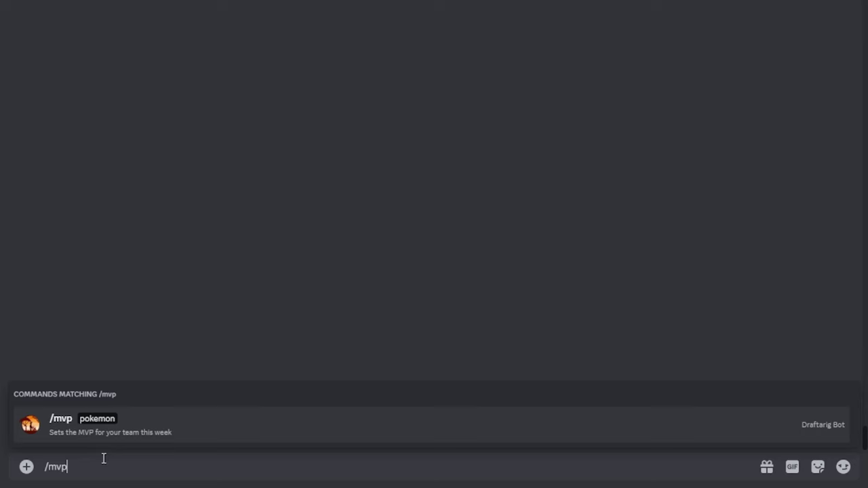
- Set Pikachu as this week's MVP with /mvp
key(Tab)
text(Pi)
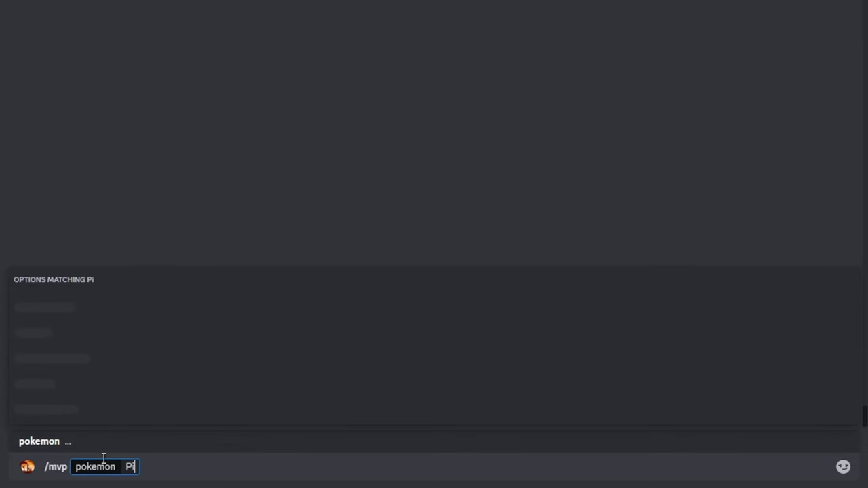
text(ka)
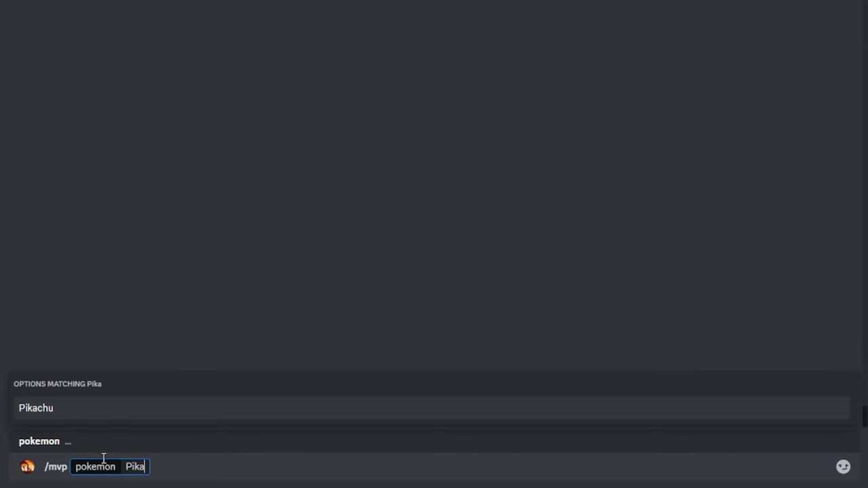
key(Return)
key(Return)
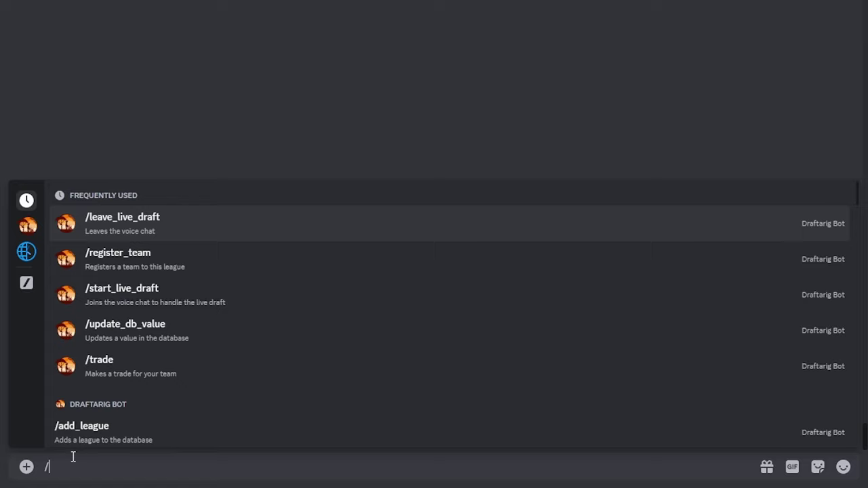
- Request the Austrian Anchors team roster with /roster
key(Tab)
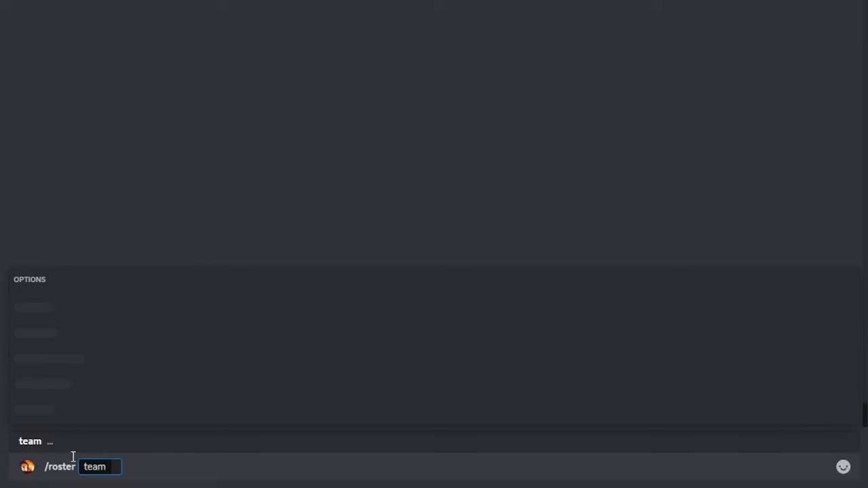
key(Down)
key(Down)
key(Down)
key(Down)
key(Down)
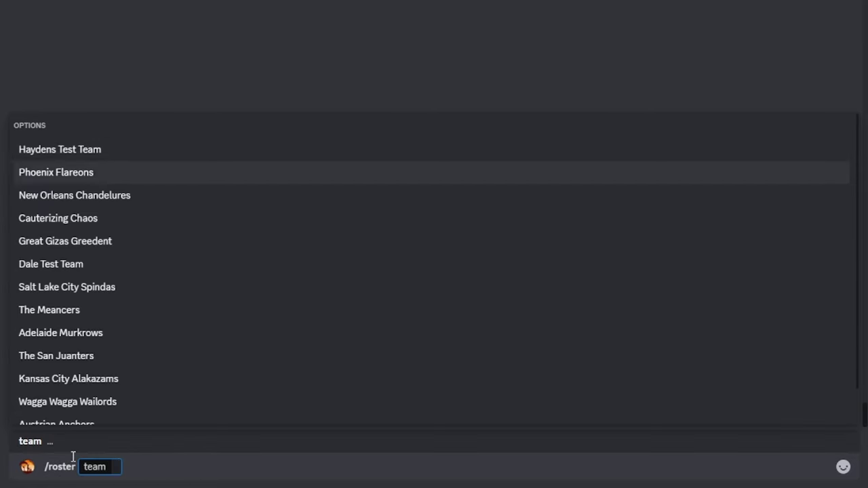
key(Down)
key(Down)
key(Down)
key(Down)
key(Down)
key(Down)
key(Down)
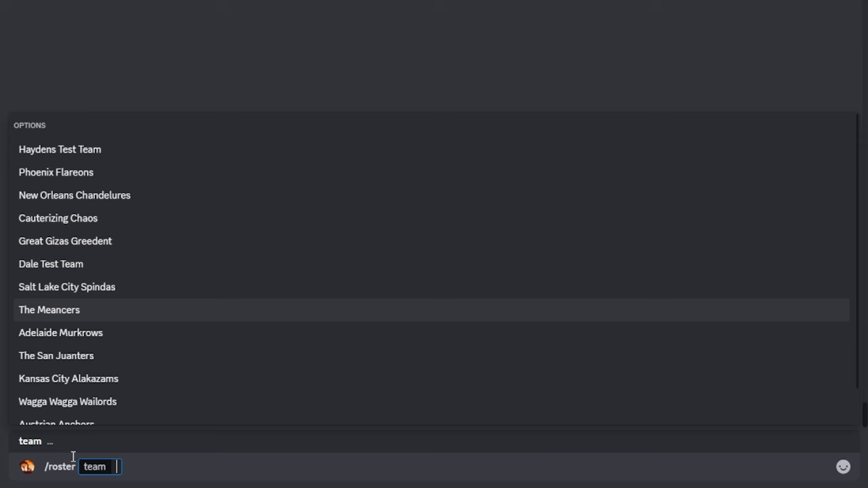
key(Tab)
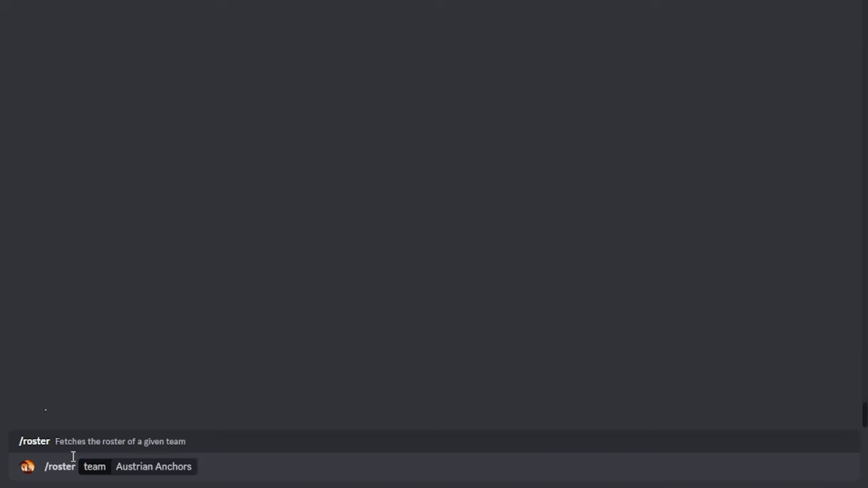
key(Return)
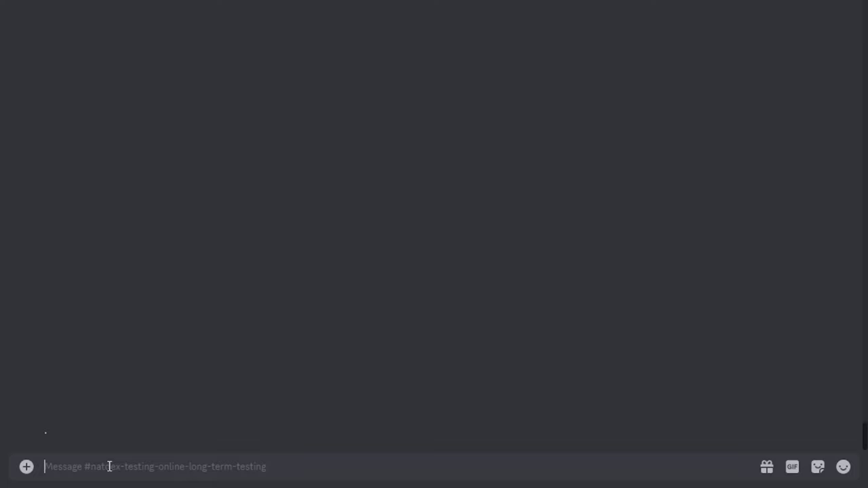
- Look up Zamazenta-Crowned with /pokemon_info to see its tier, types, stats and availability
text(/pok)
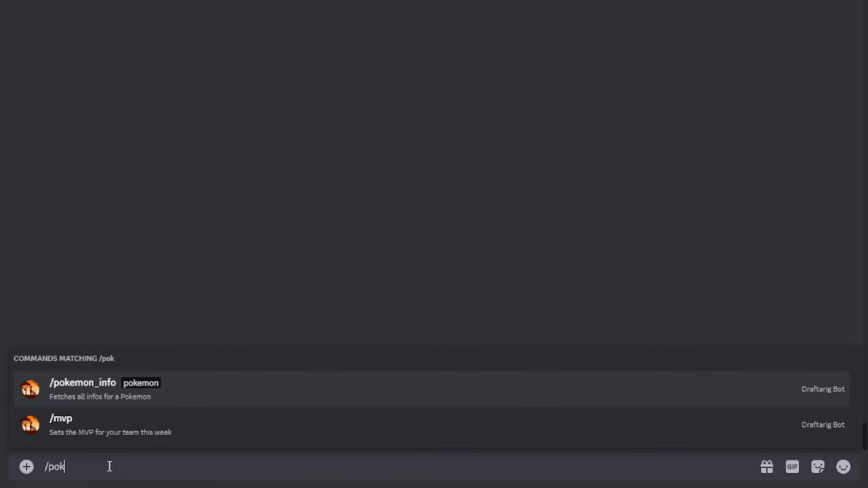
key(Tab)
text(Zama)
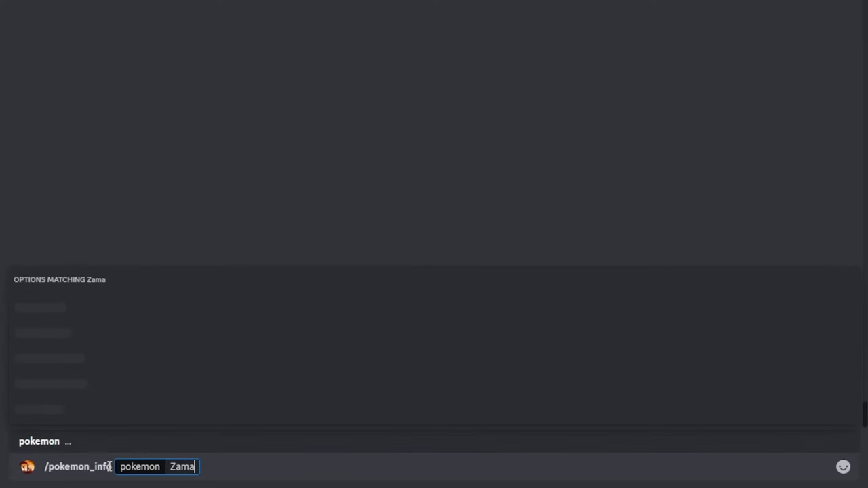
key(Down)
key(Return)
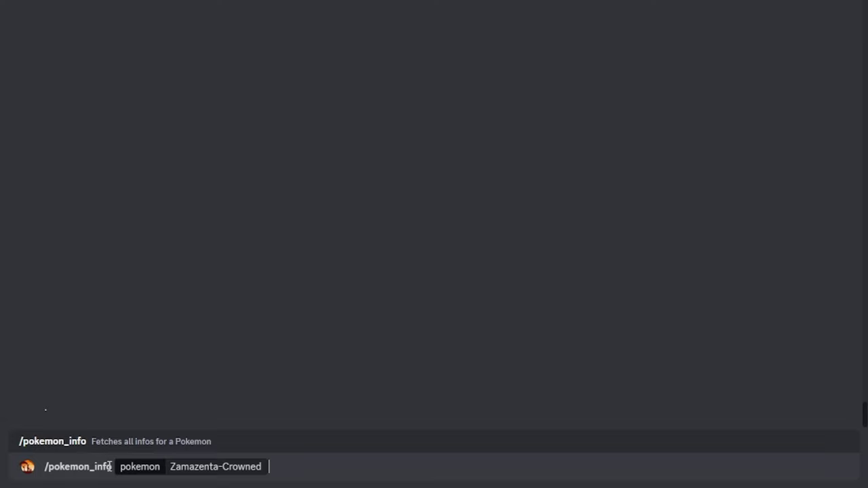
key(Return)
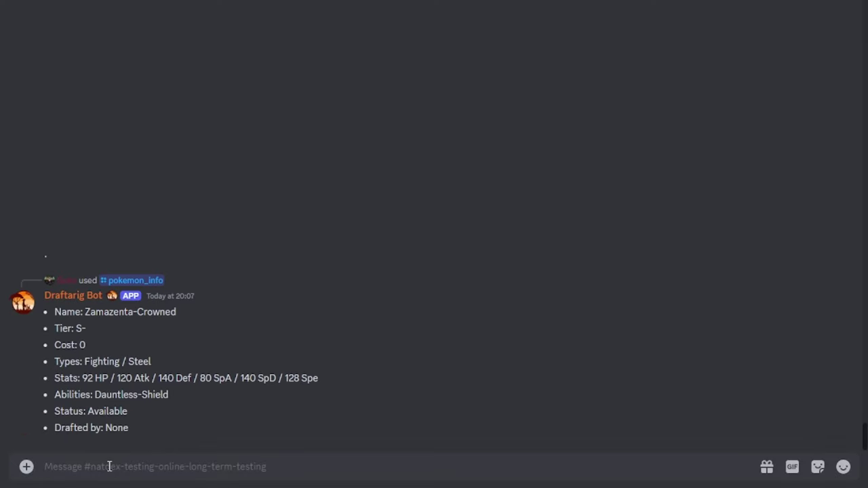